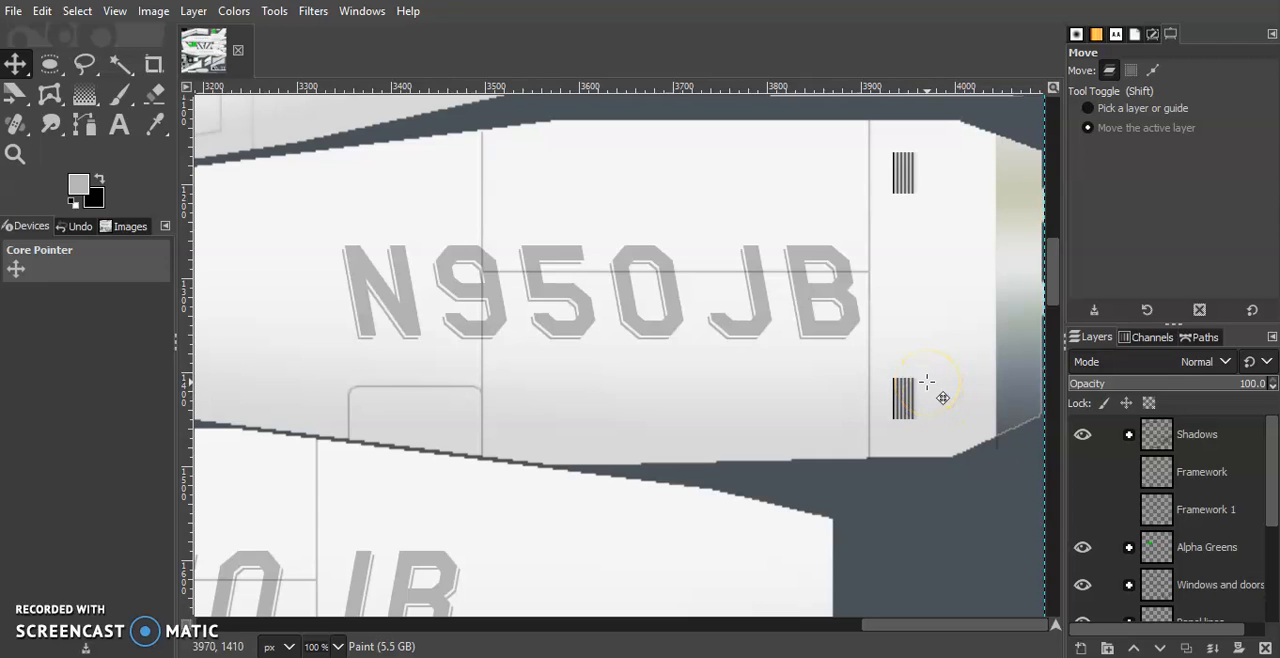
Zoom the texture to 50% and examine the green areas around the fuselage, nose, wheels and the hook, spade and lump grid
left_click(338, 646)
left_click(335, 594)
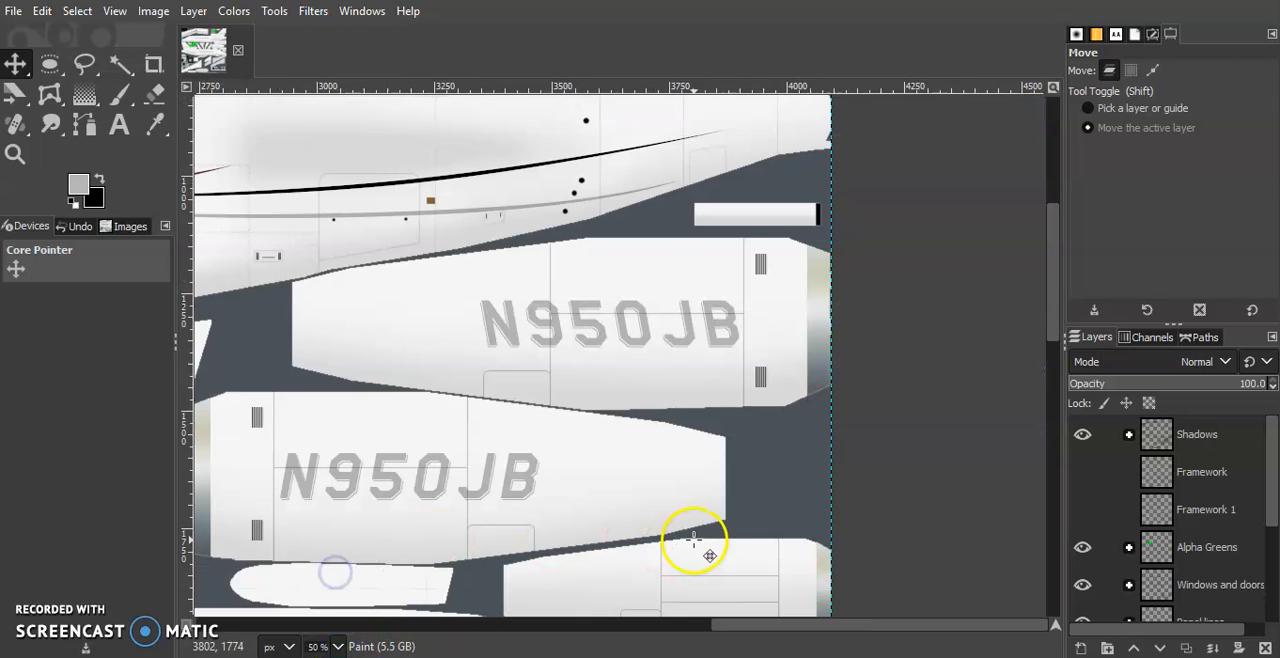
scroll(790, 471, "up", 2)
scroll(790, 471, "up", 6)
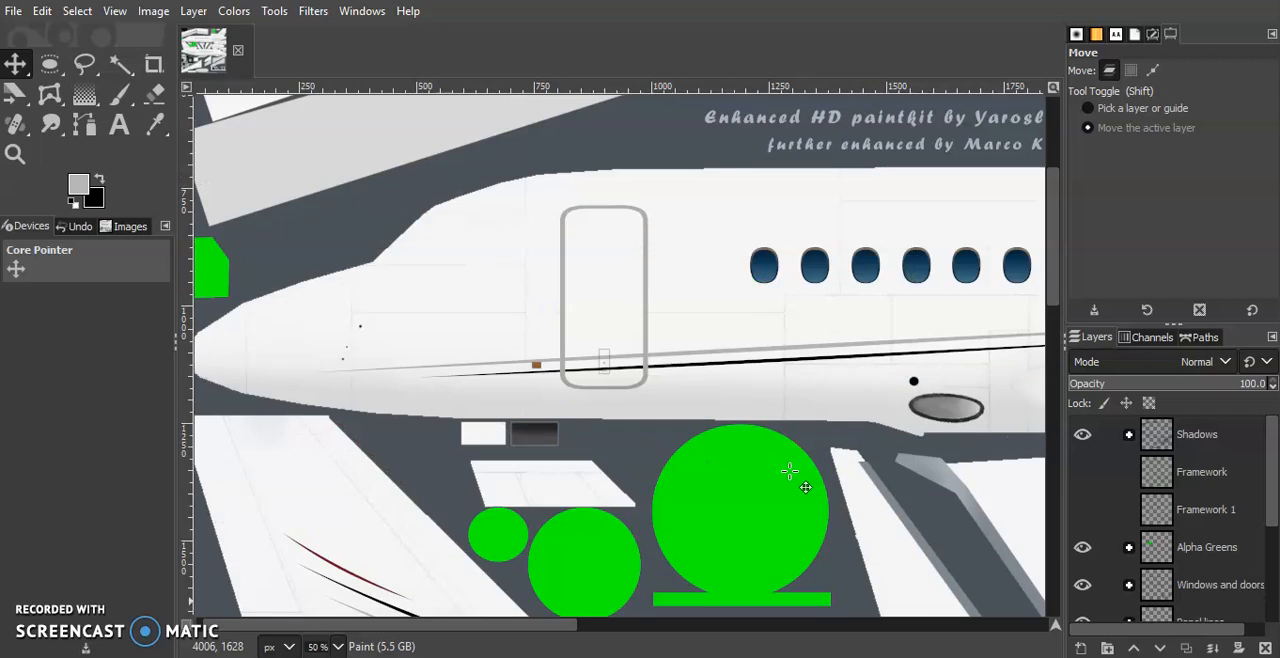
scroll(790, 471, "down", 6)
scroll(790, 469, "up", 5)
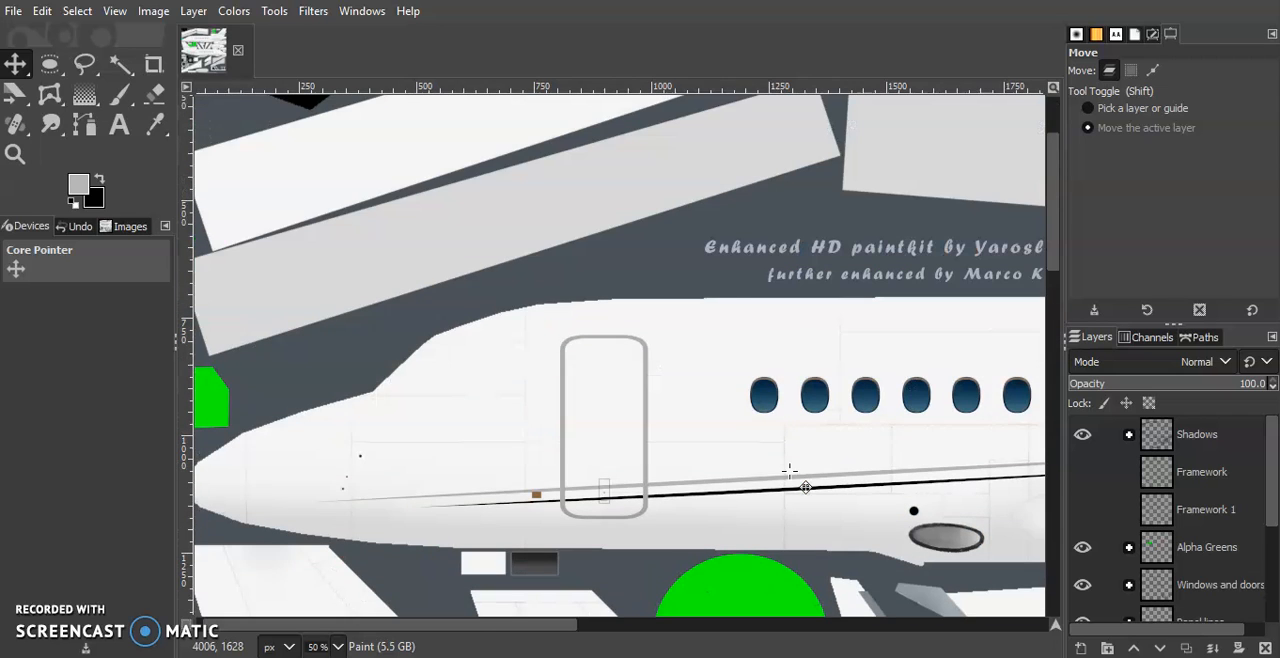
scroll(414, 428, "left", 1)
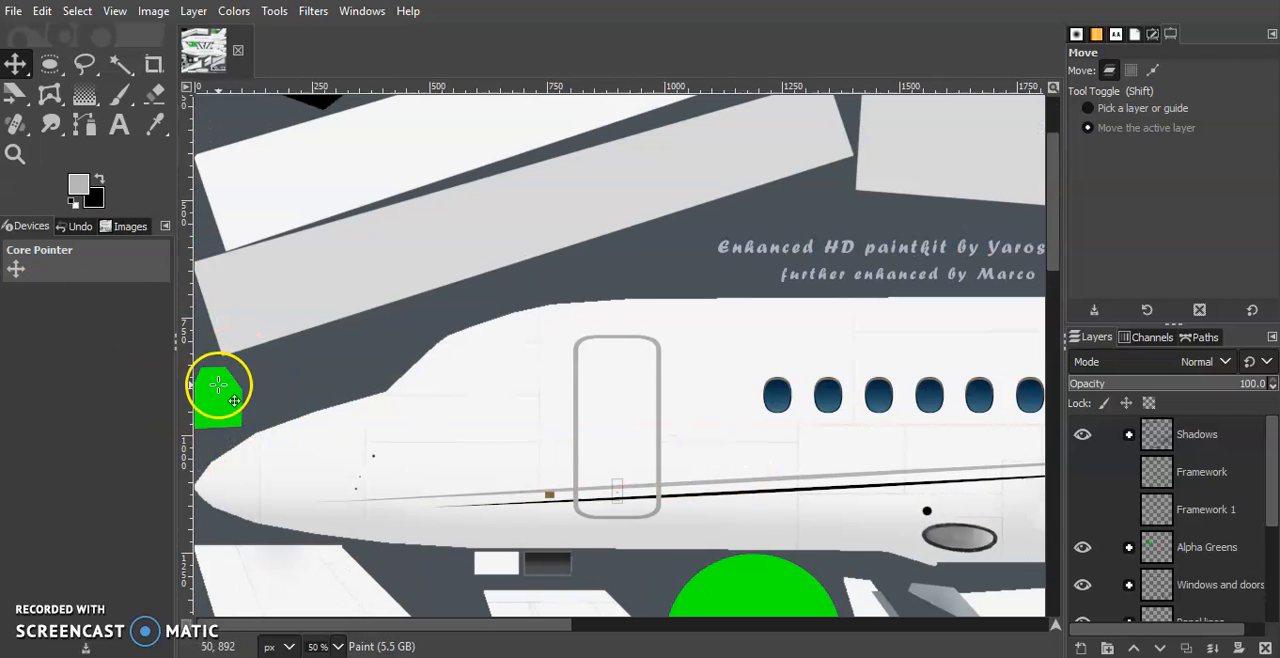
scroll(314, 366, "down", 7)
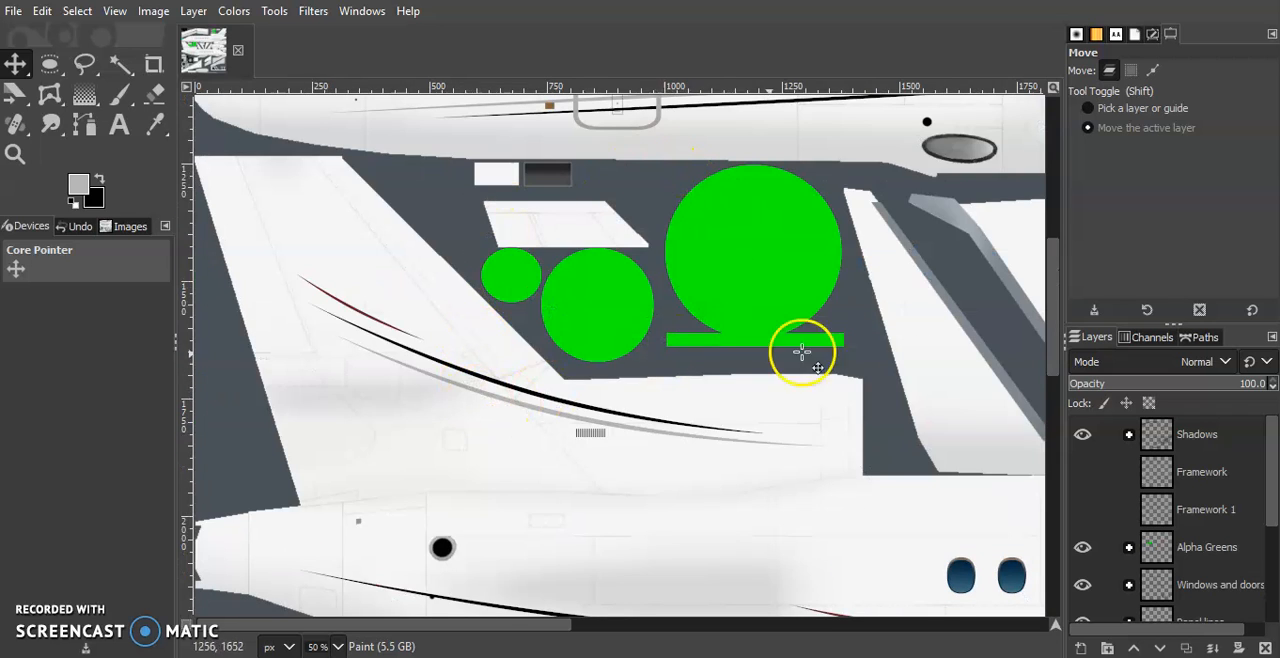
scroll(707, 326, "down", 10)
scroll(707, 326, "up", 8)
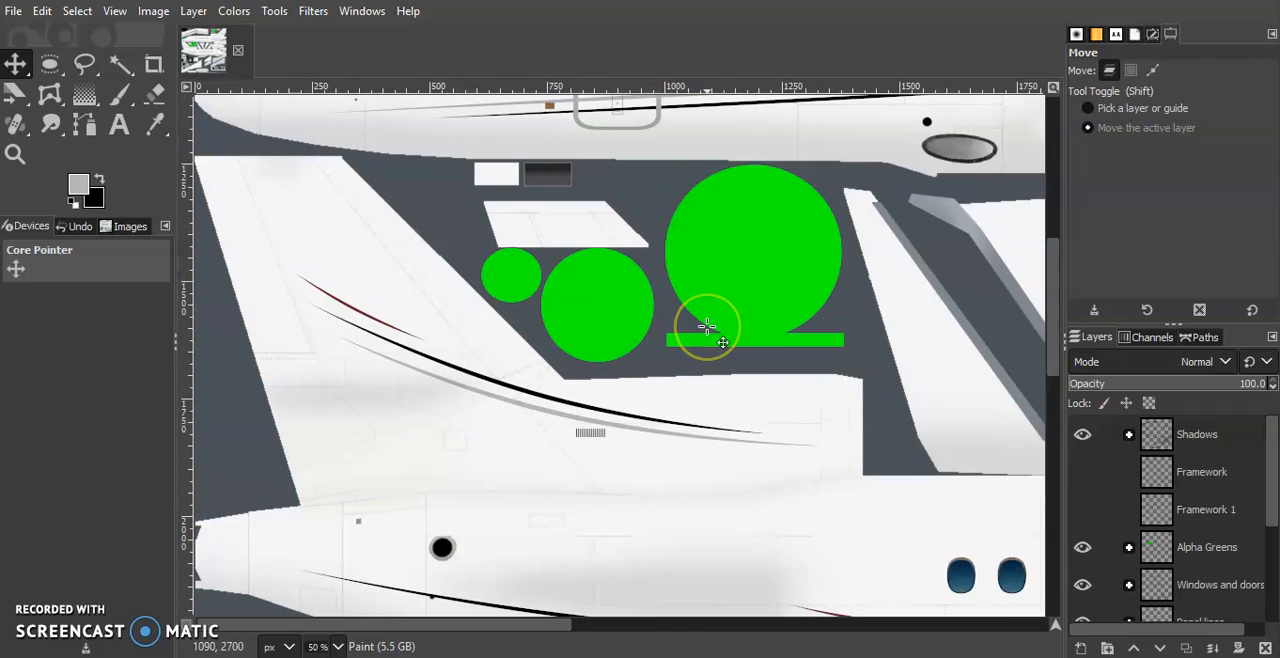
scroll(707, 326, "right", 10)
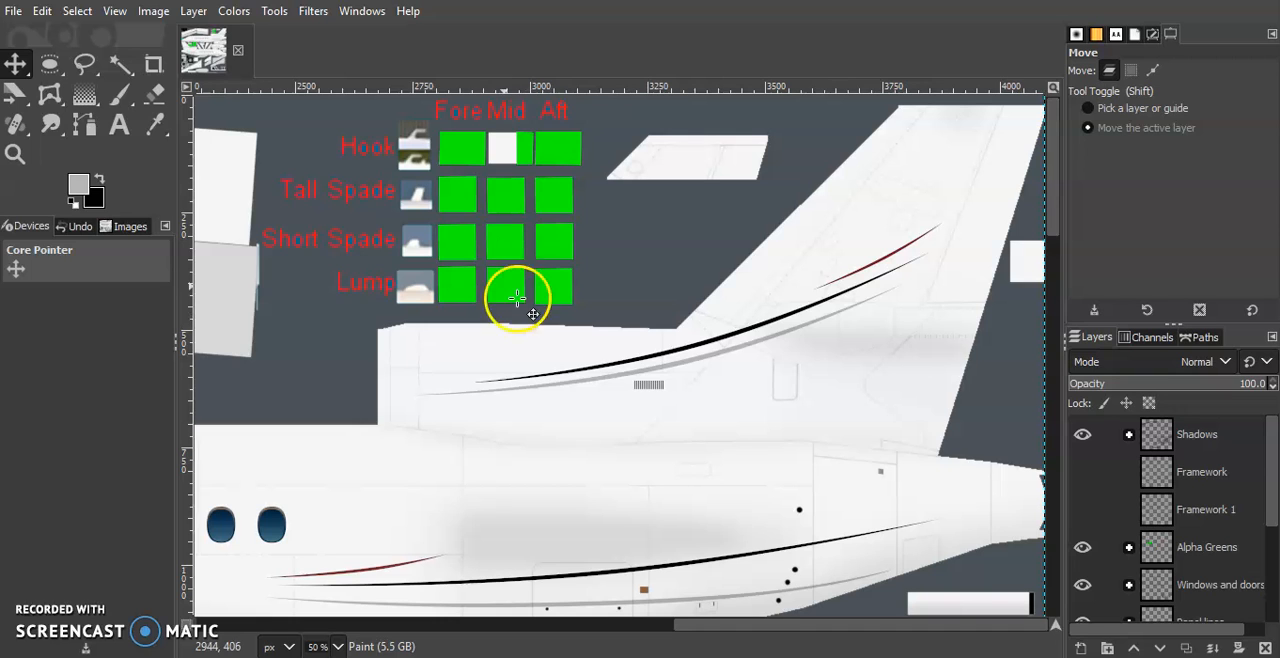
scroll(351, 354, "left", 10)
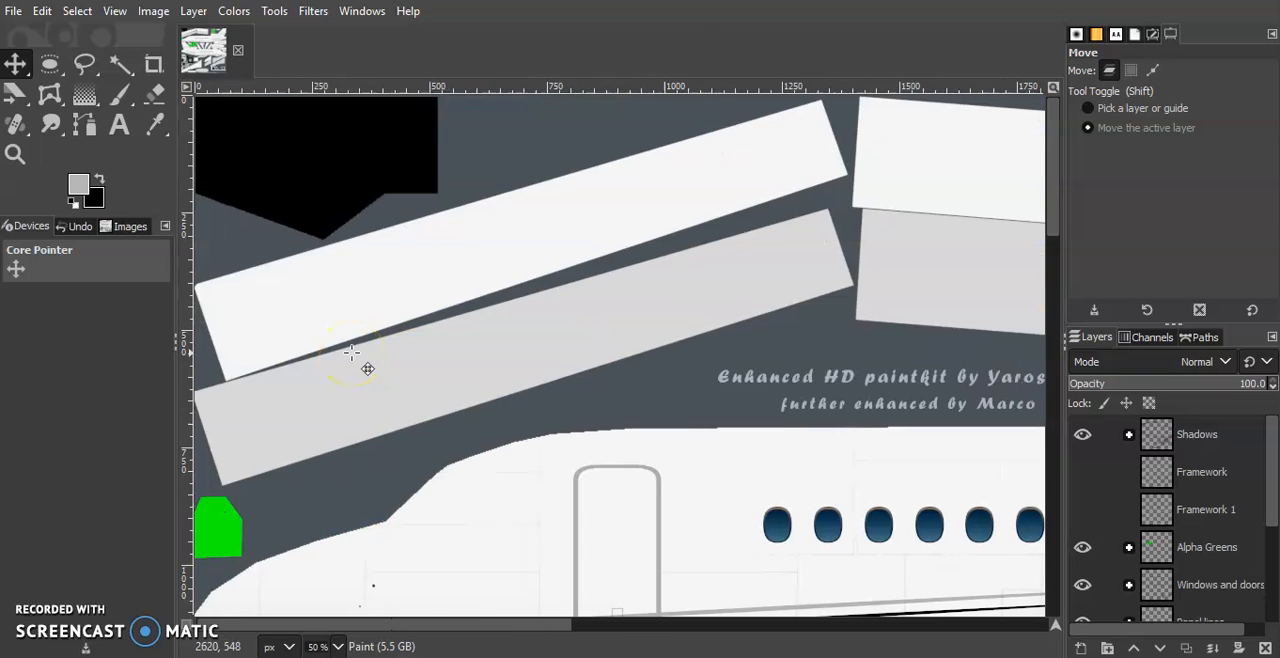
scroll(351, 354, "down", 6)
scroll(229, 129, "up", 4)
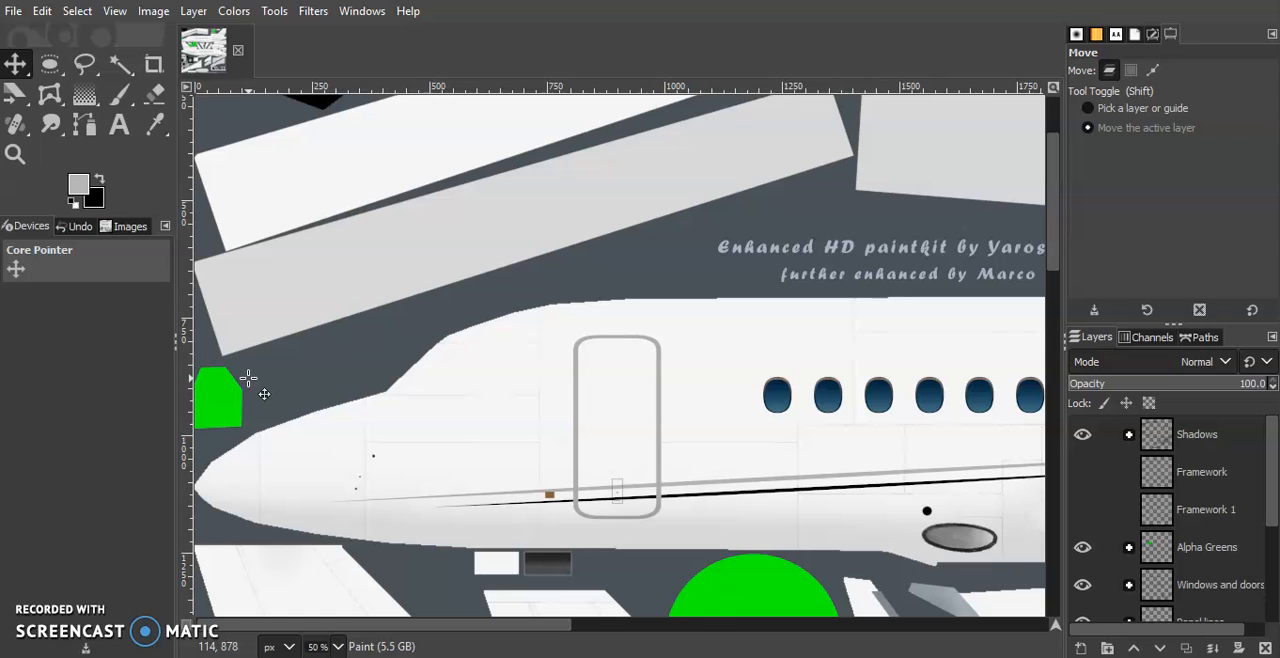
scroll(264, 393, "down", 2)
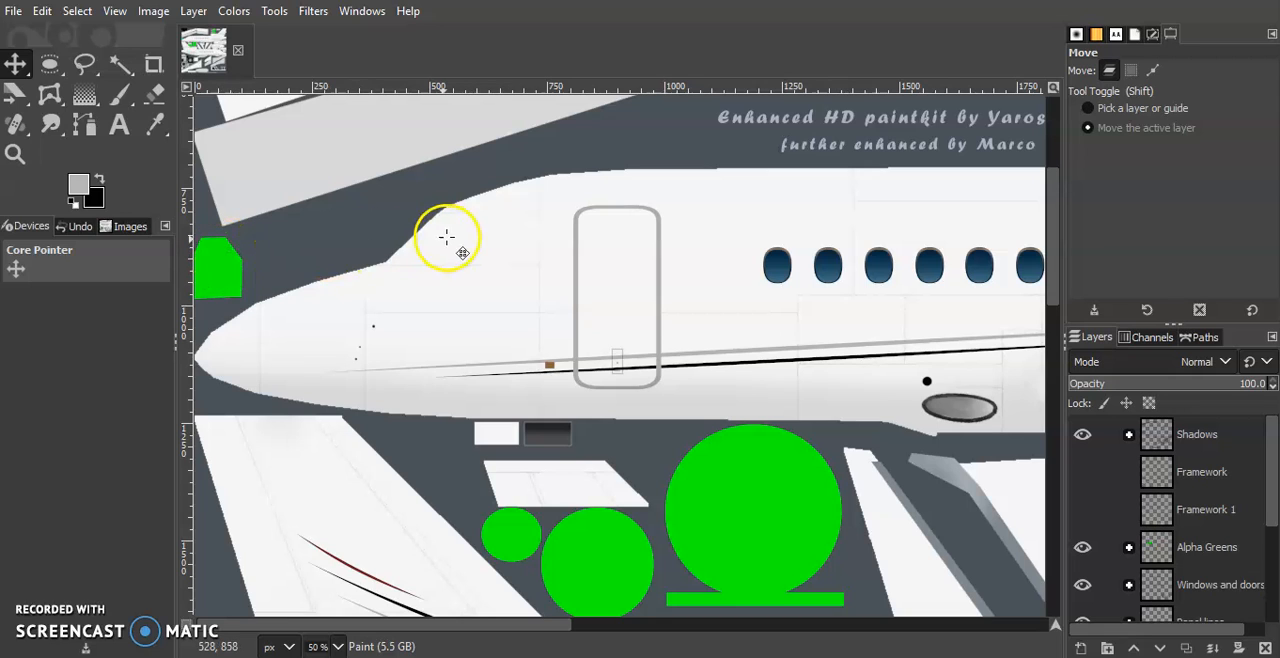
Sample the large green circle in the foreground colour dialog to read its colour value, and discard the change
left_click(74, 183)
left_click(401, 236)
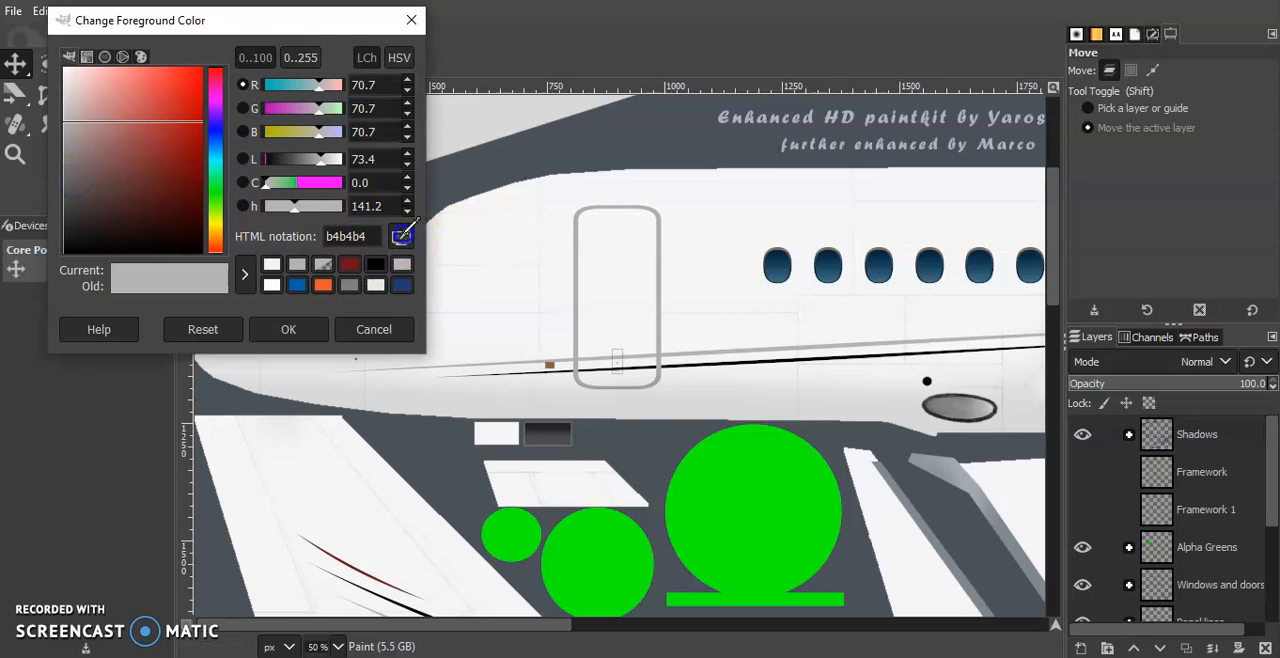
left_click(764, 486)
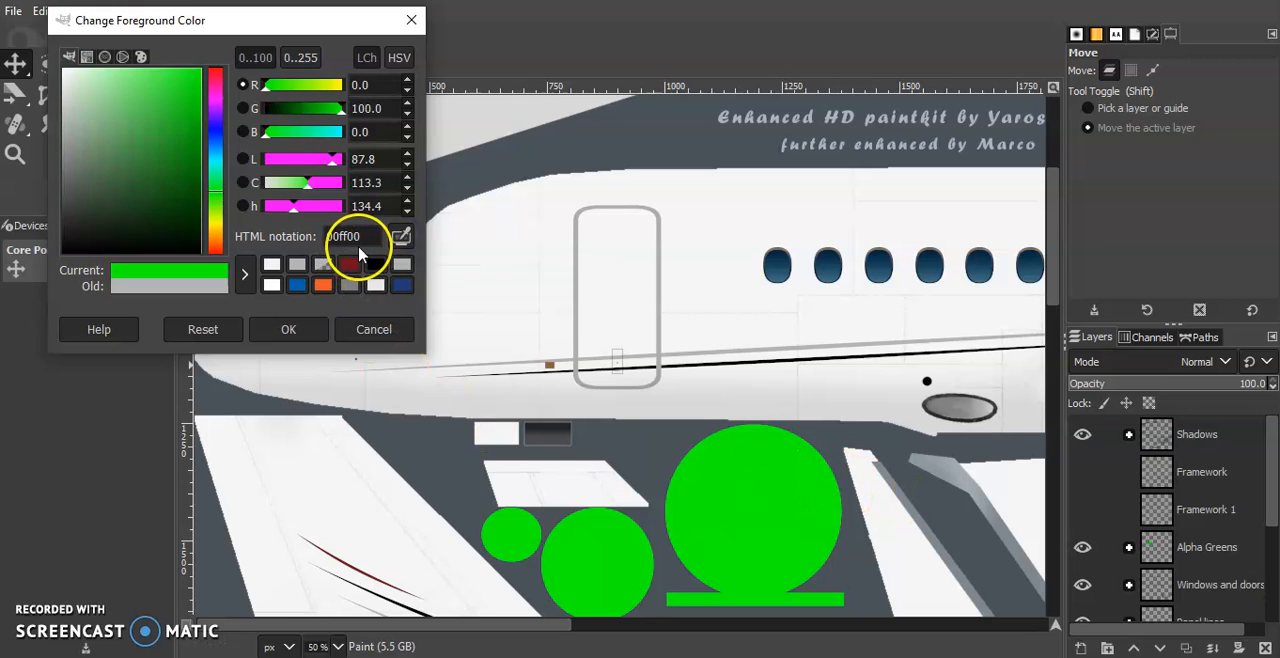
left_click(373, 329)
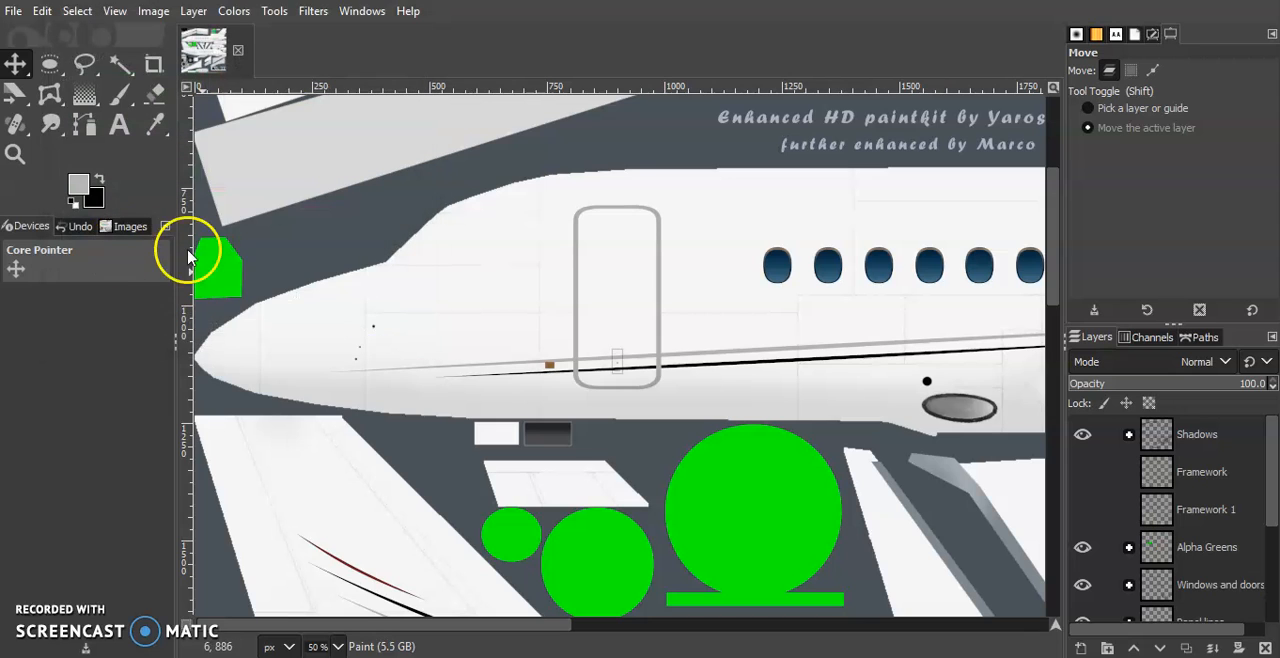
Switch to the browser and look through the Flickr search results for N950JB
scroll(286, 271, "down", 5)
scroll(397, 505, "up", 10)
scroll(449, 477, "down", 10)
scroll(449, 477, "up", 10)
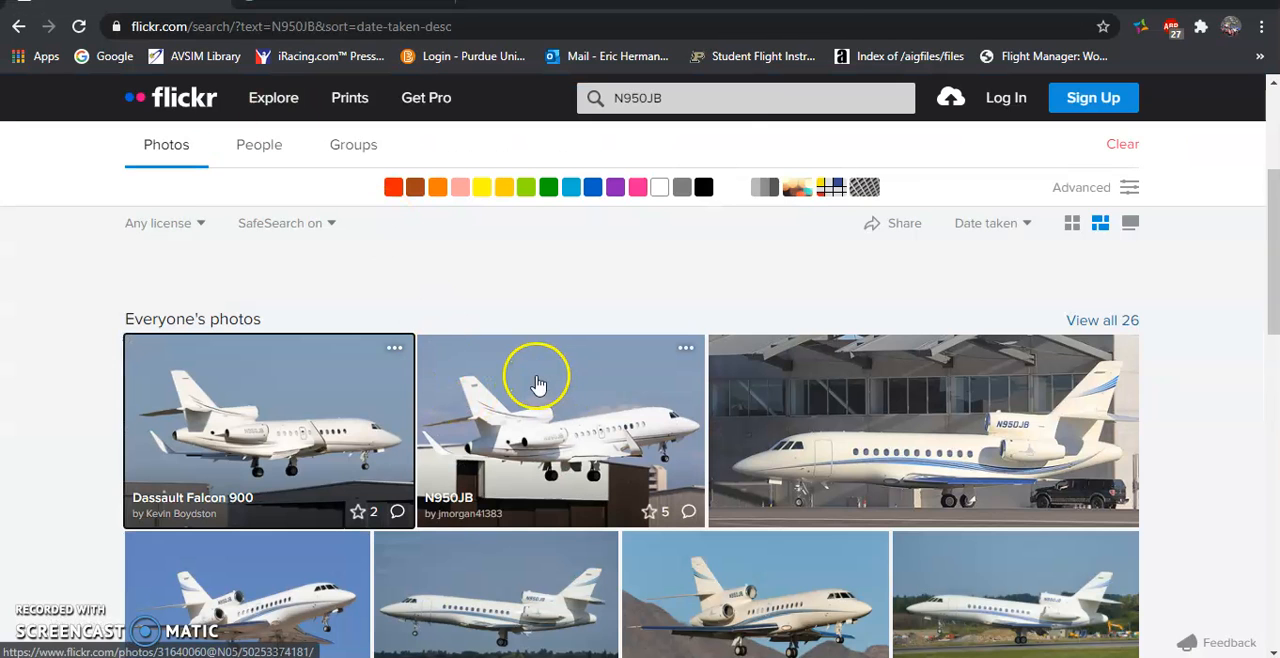
scroll(495, 376, "down", 1)
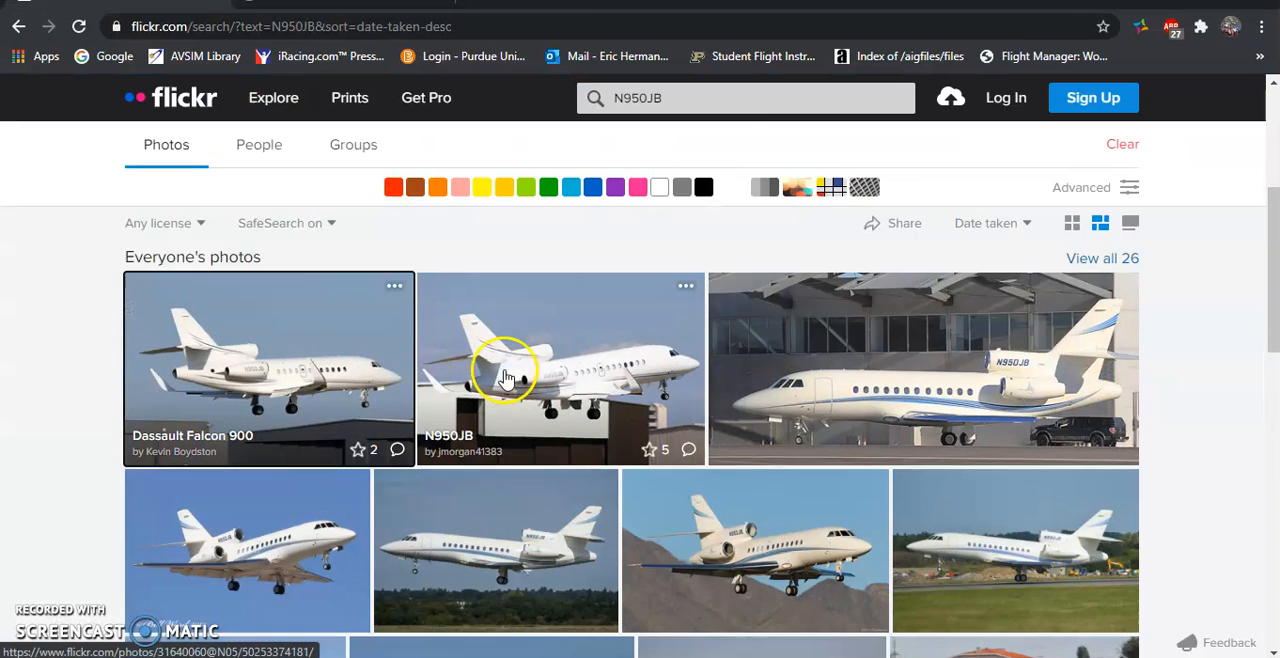
scroll(505, 378, "down", 1)
right_click(511, 283)
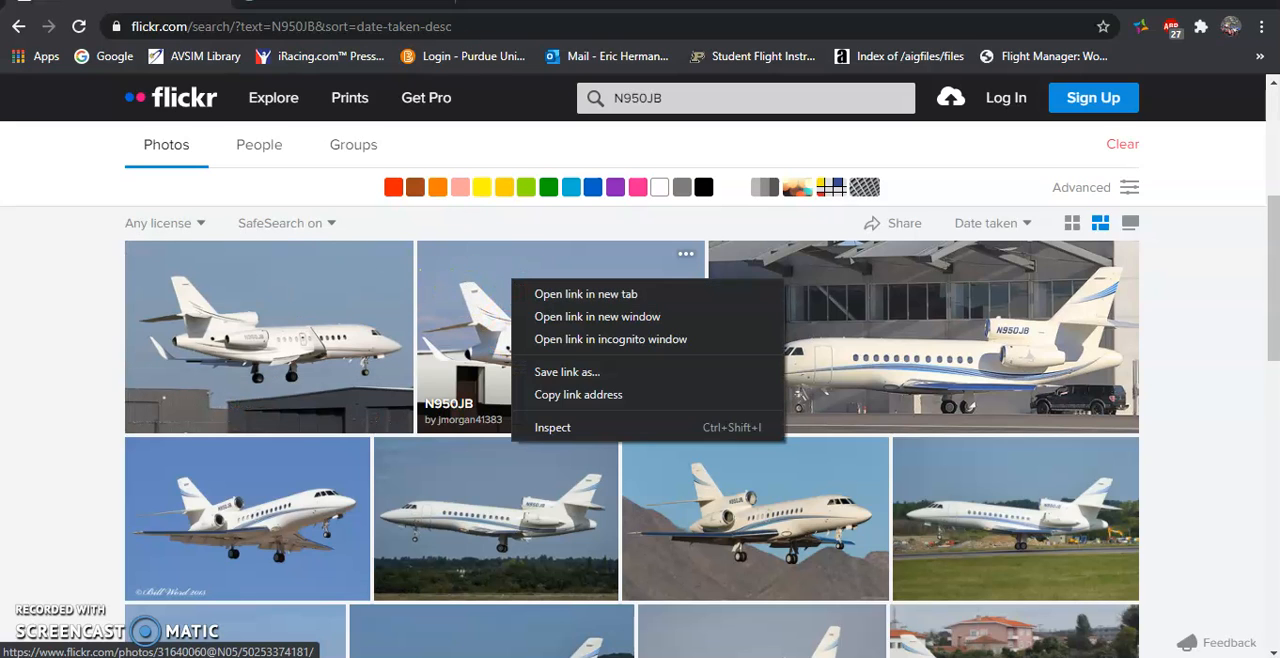
Look up N950JB from a new browser tab and view the Aerosmith Aviation photo of the aircraft on Facebook
key("ctrl+t")
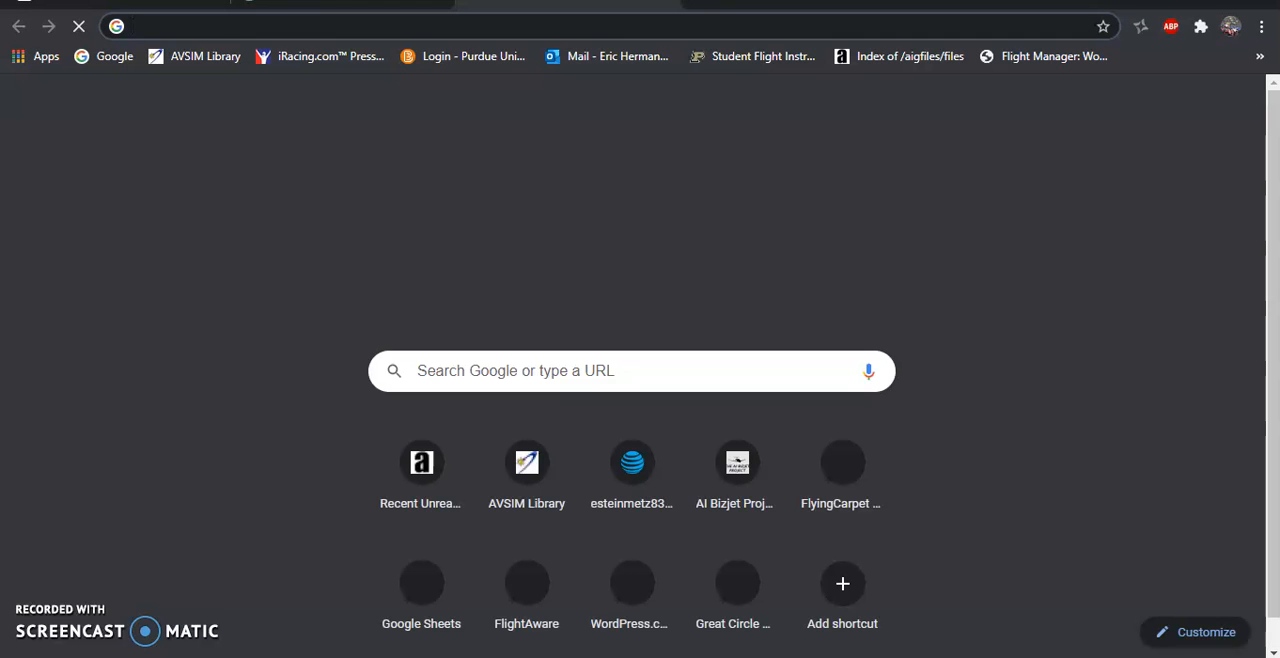
type("N950JB")
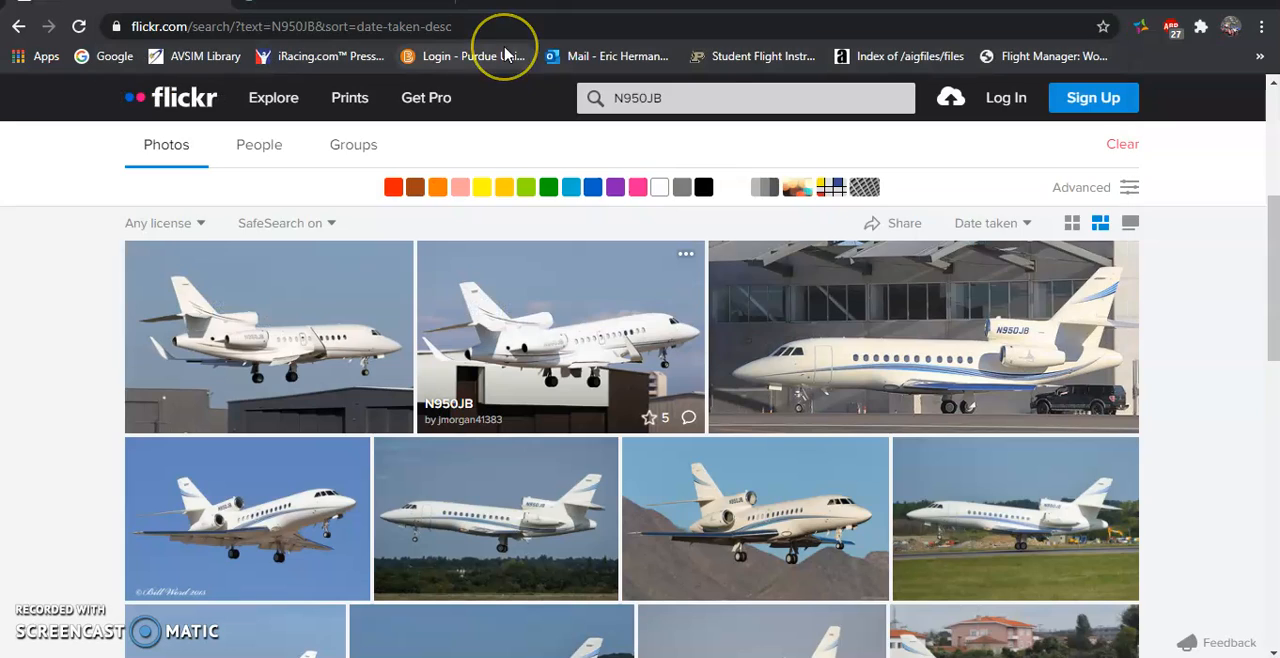
key("ctrl+Tab")
key("ctrl+w")
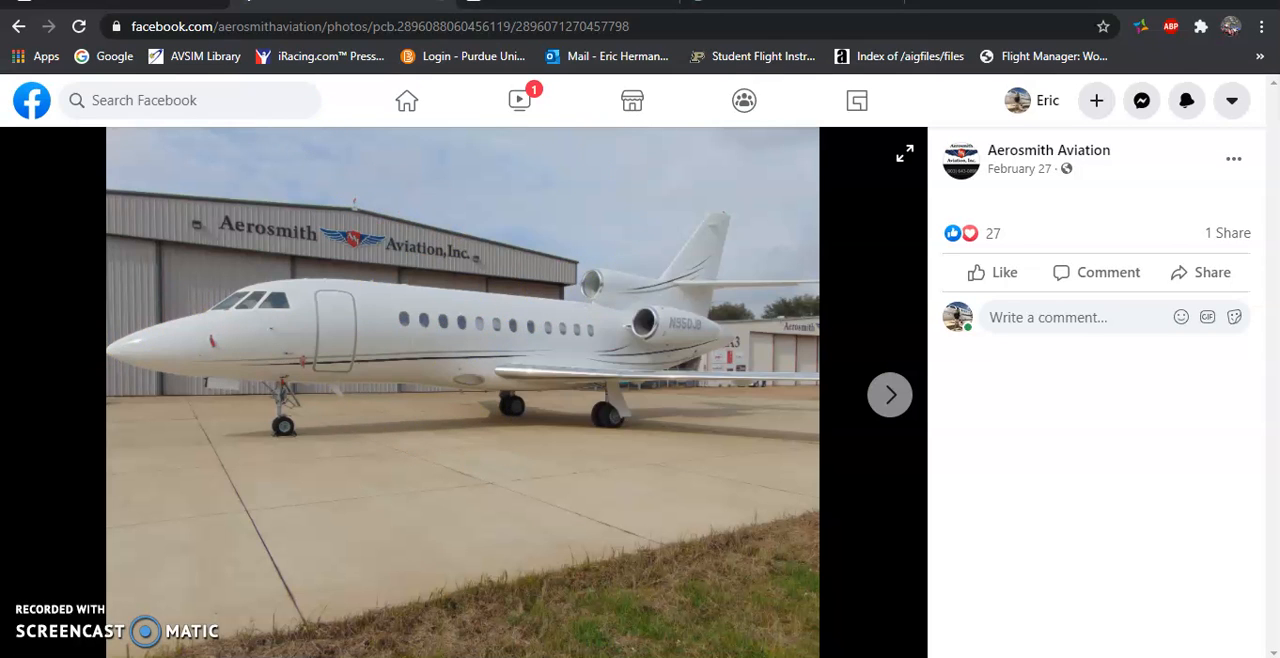
Examine the tail and engine area in the large Flickr photo of N950JB
left_click(438, 2)
scroll(483, 408, "down", 2)
scroll(480, 245, "up", 1)
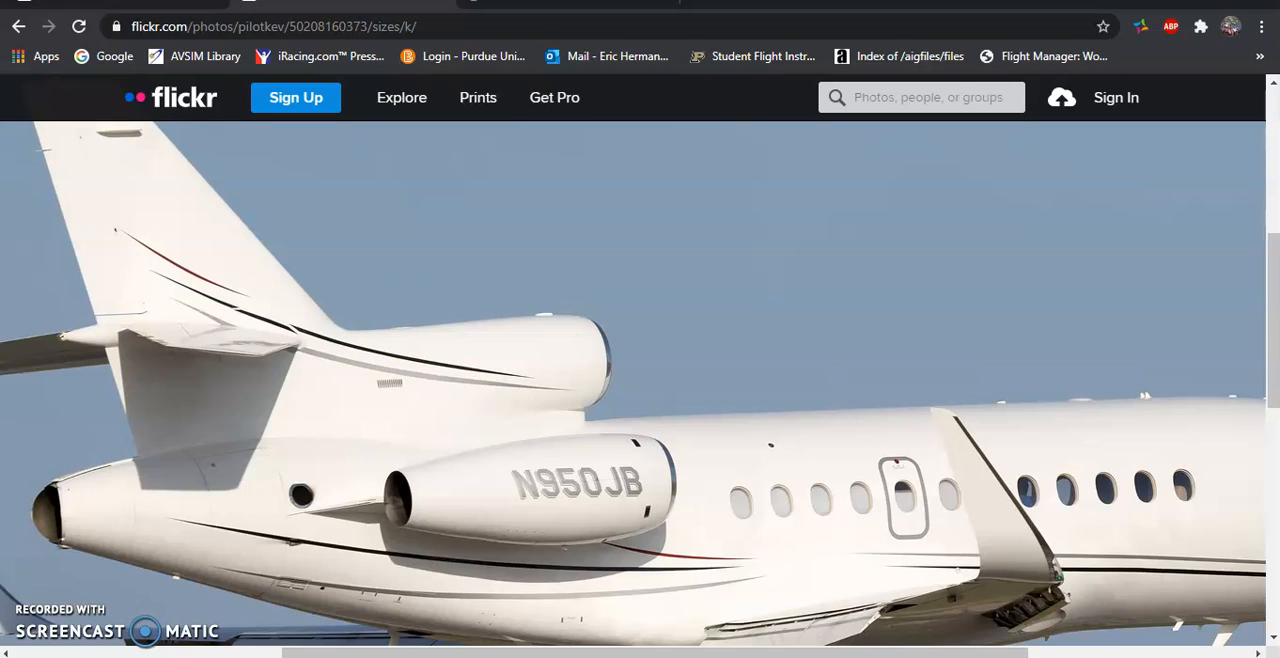
Switch to ModelConverterX and inspect the green parts on top of the model's centre engine in the N950JB livery
key("alt+Tab")
scroll(325, 300, "up", 5)
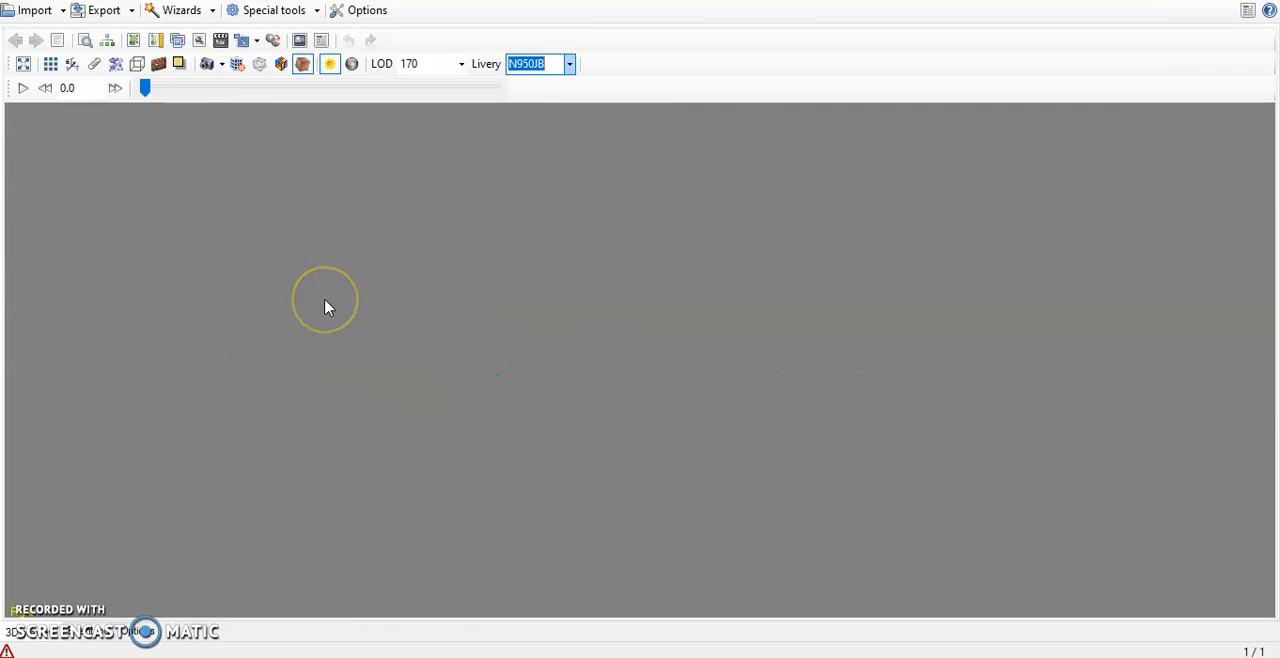
scroll(325, 305, "down", 2)
left_click_drag(324, 300, 338, 302)
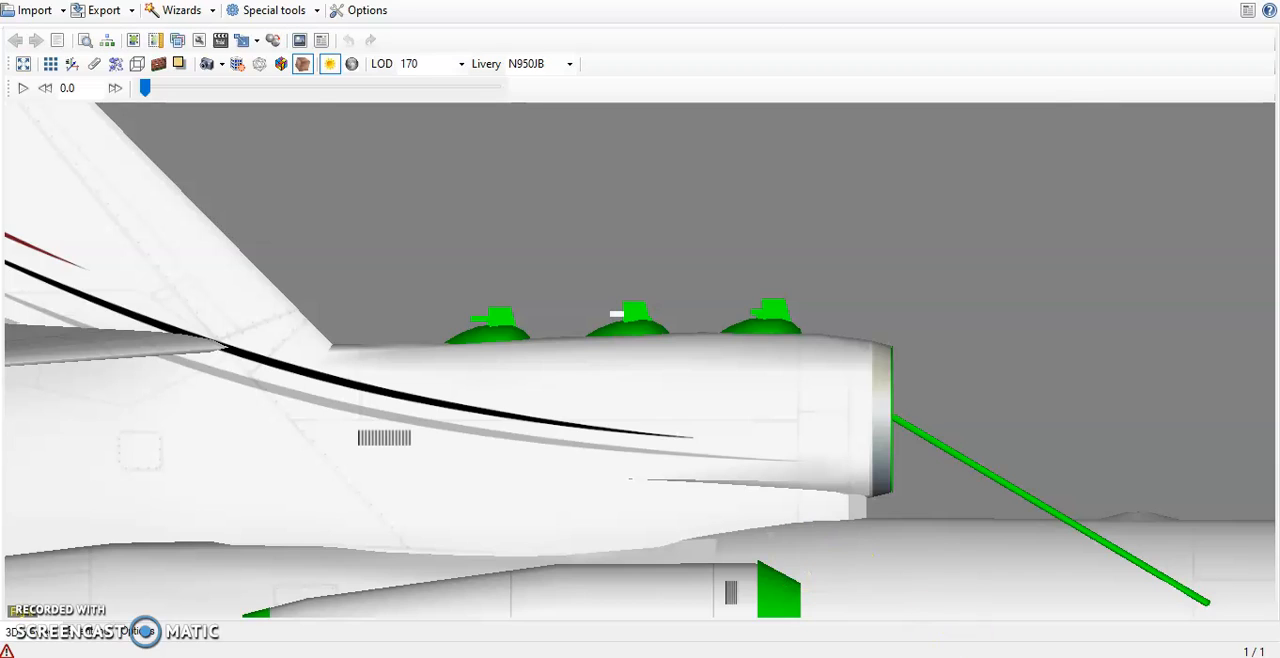
Switch to GIMP and examine the hook, spade and lump grid at 100%, showing the Framework layer temporarily
key("alt+Tab")
scroll(694, 391, "right", 10)
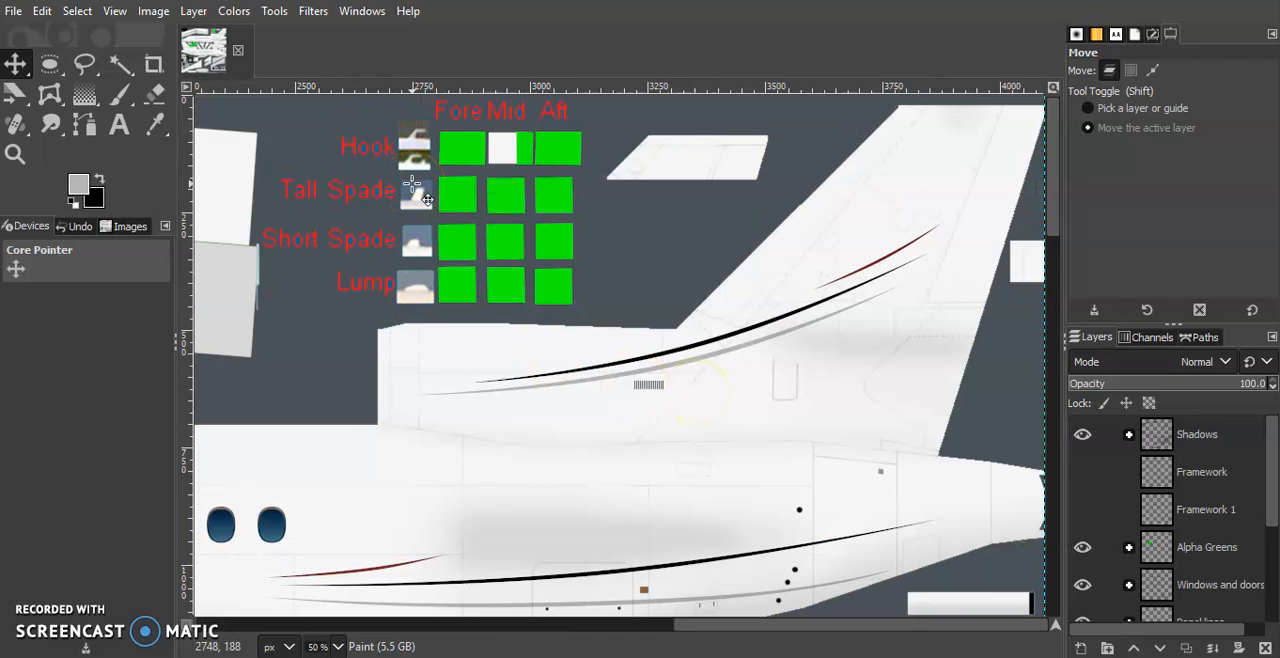
mouse_move(415, 160)
left_mouse_down()
mouse_move(423, 139)
mouse_move(391, 157)
mouse_move(417, 183)
mouse_move(425, 158)
left_mouse_up()
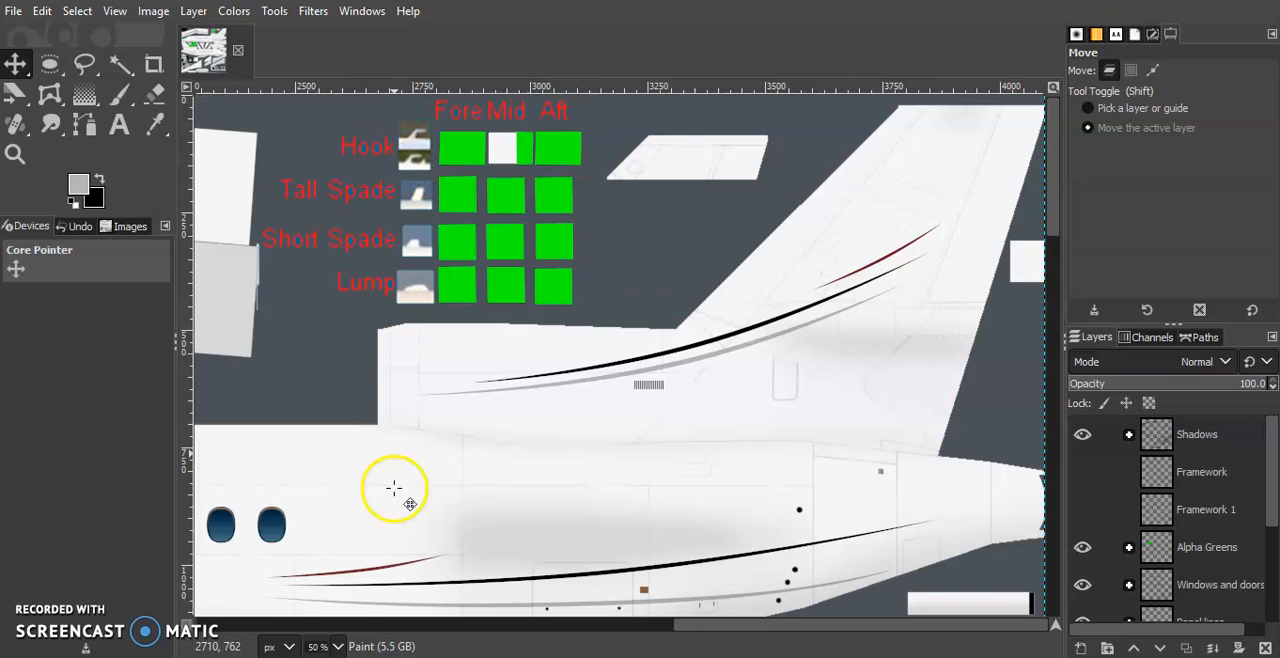
left_click(322, 646)
left_click(329, 542)
scroll(414, 380, "up", 3)
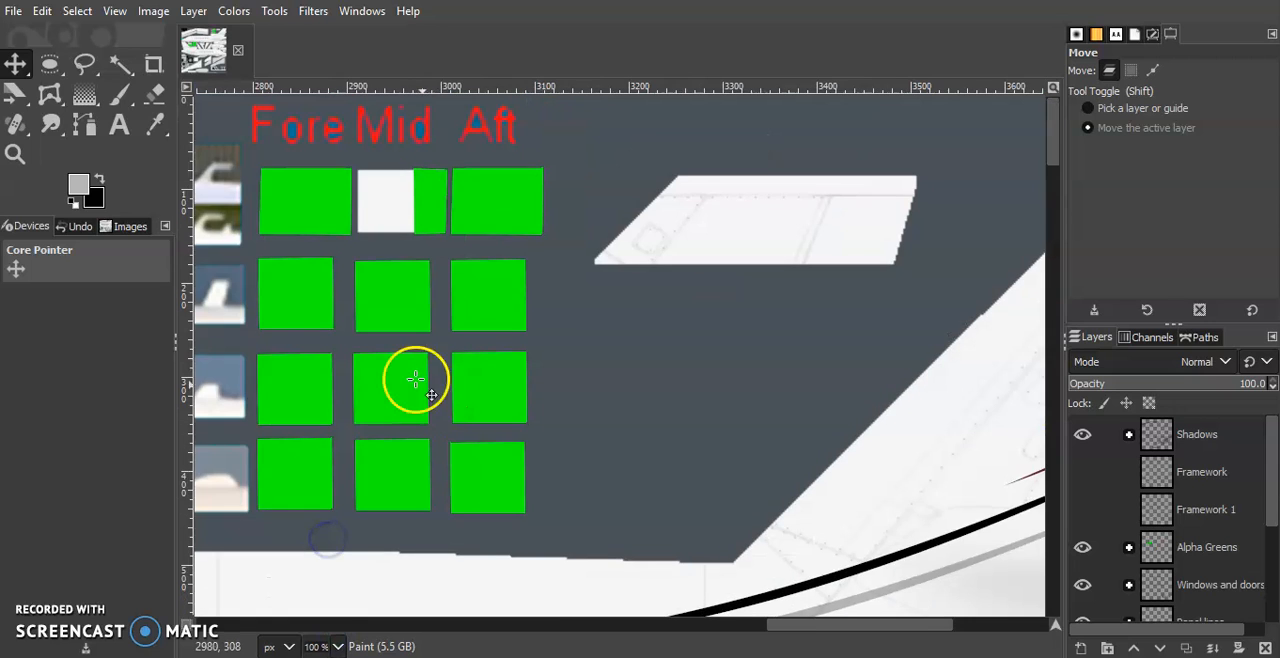
scroll(500, 220, "left", 6)
scroll(857, 195, "right", 3)
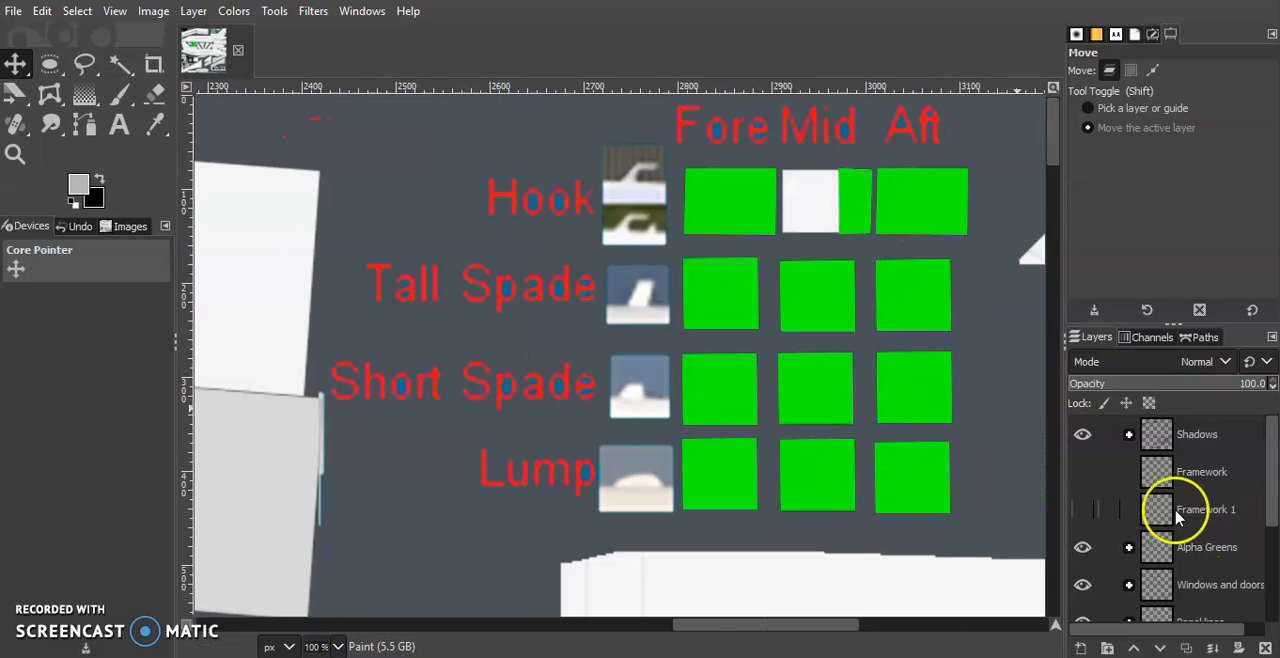
left_click(1082, 472)
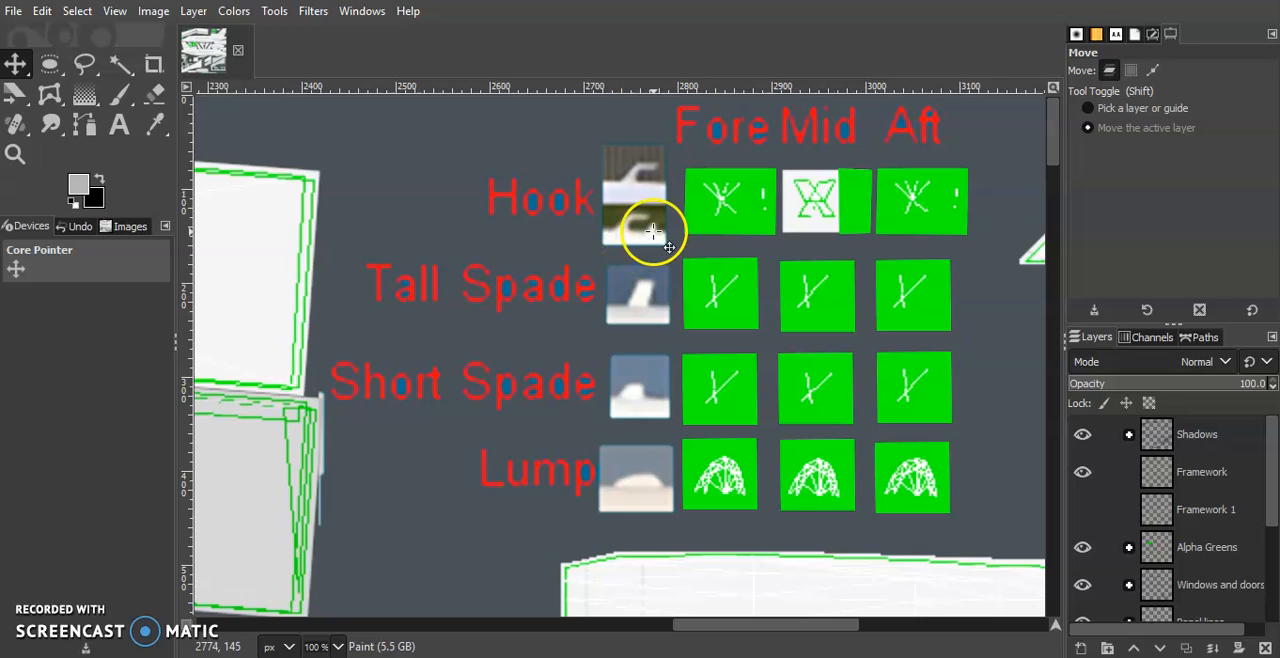
left_click(1082, 472)
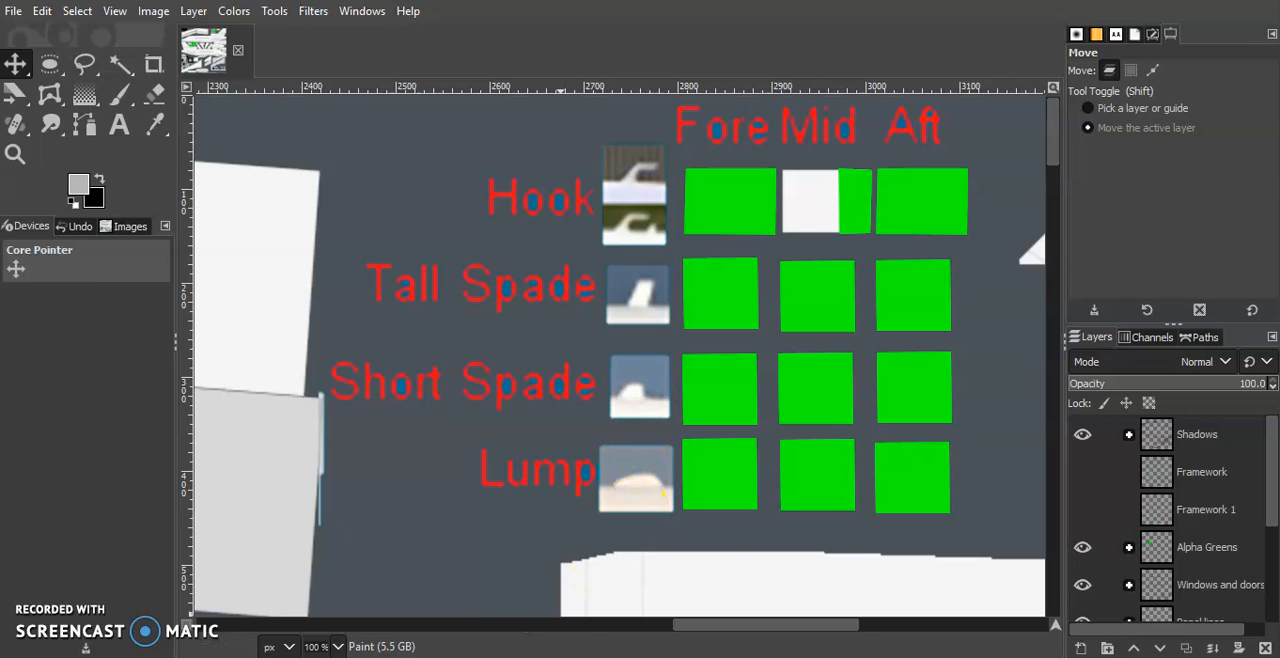
Compare the top of the centre engine on the ModelConverterX model with the Flickr photo of N950JB
key("alt+Tab")
key("alt+Tab")
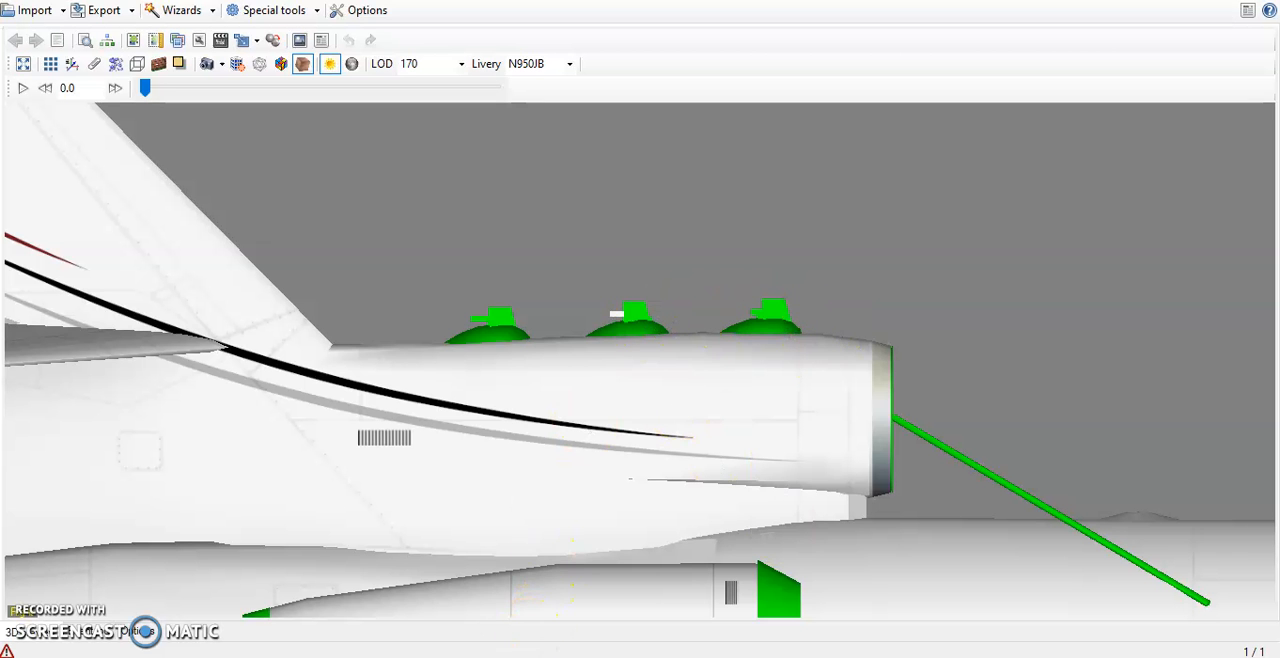
key("alt+Tab")
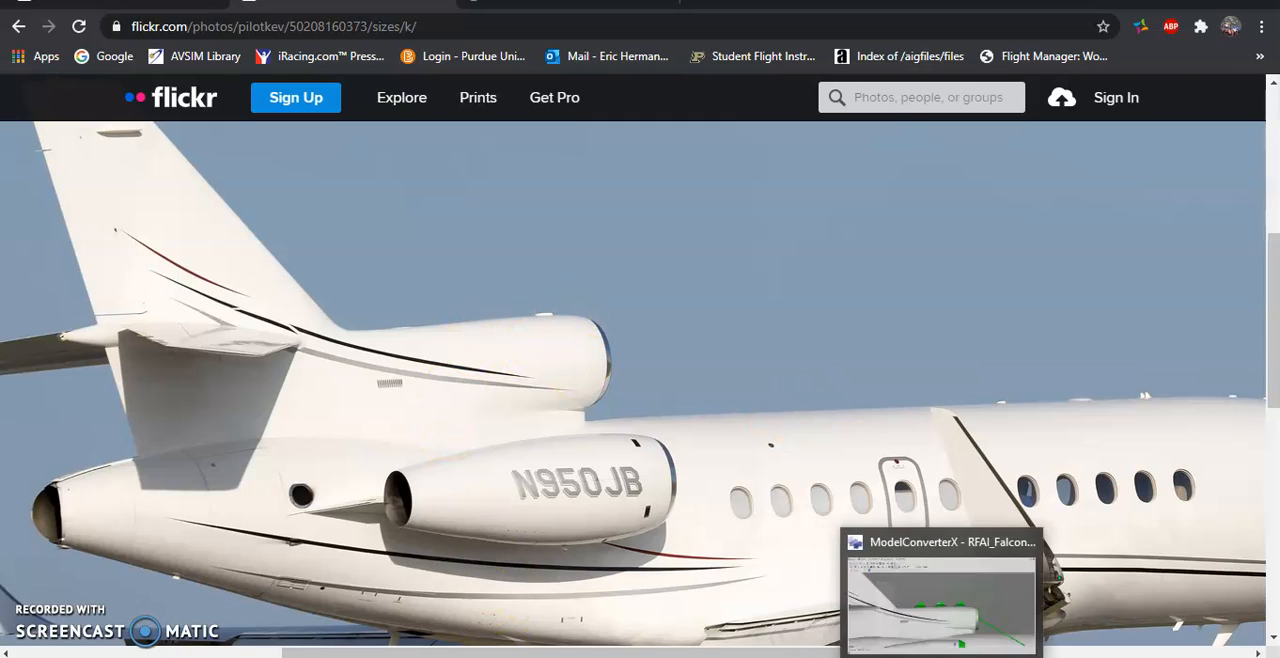
left_click(942, 655)
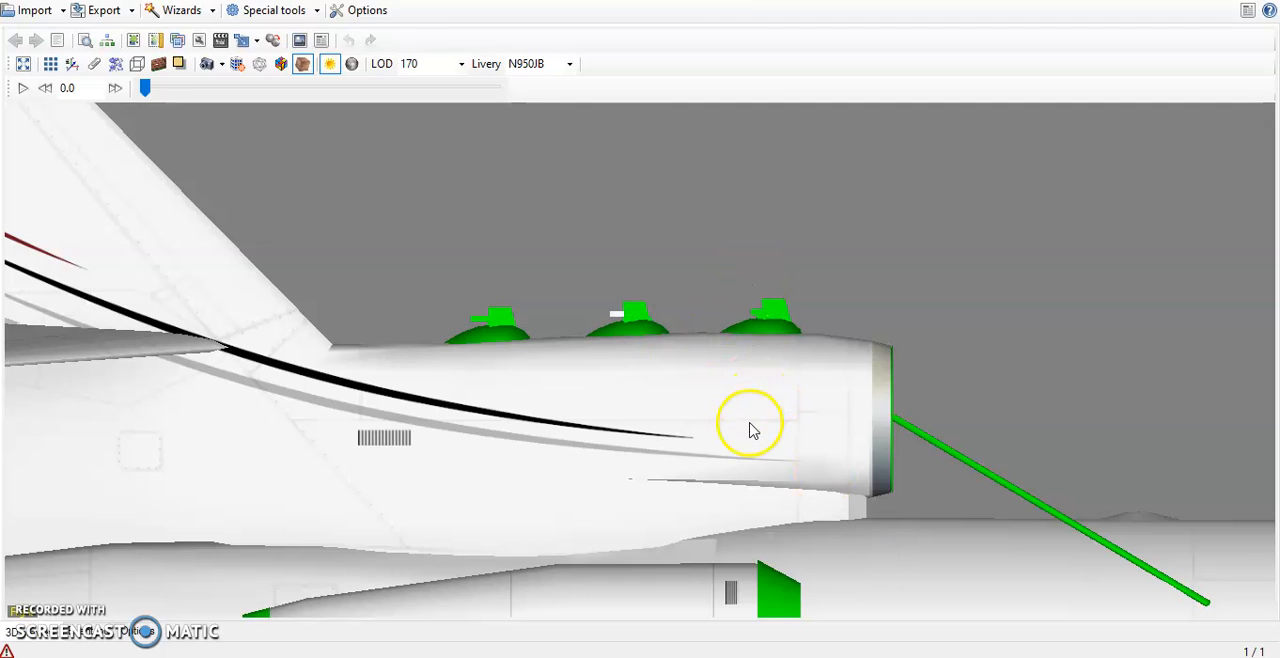
Switch back to GIMP, expand the Alpha Greens layer group and locate its Hook Aft, Hook Mid and Hook Fore layers
left_click(925, 650)
left_click(1137, 468)
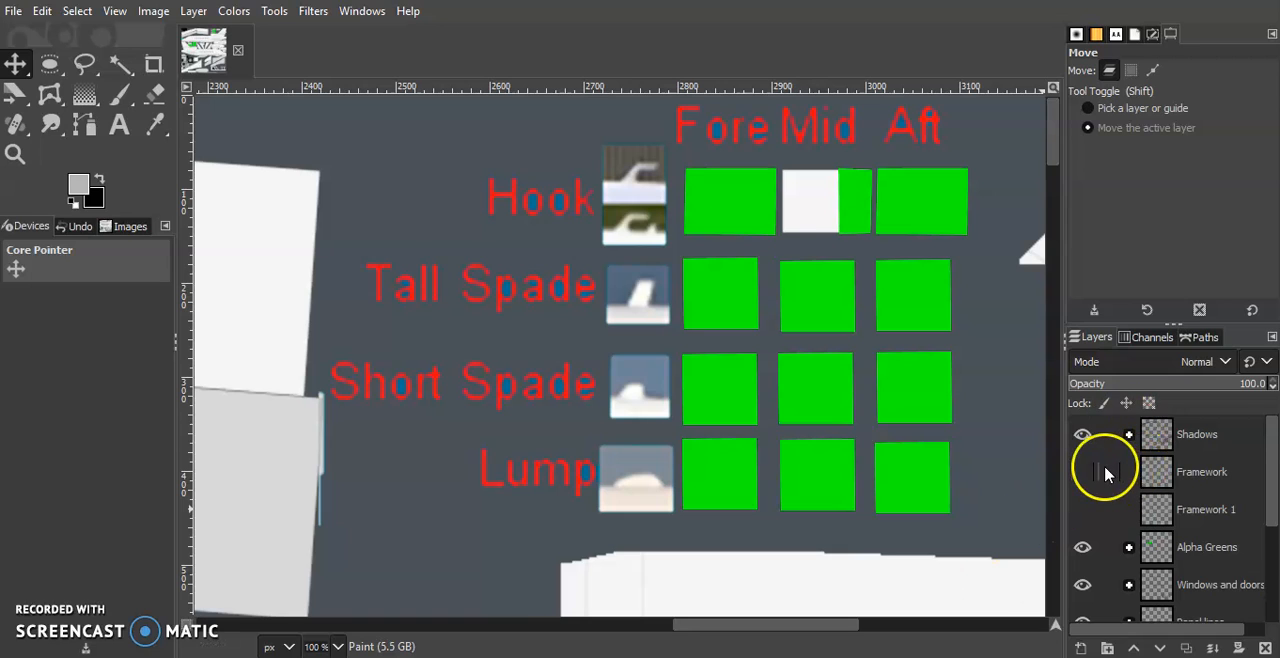
scroll(1110, 470, "down", 2)
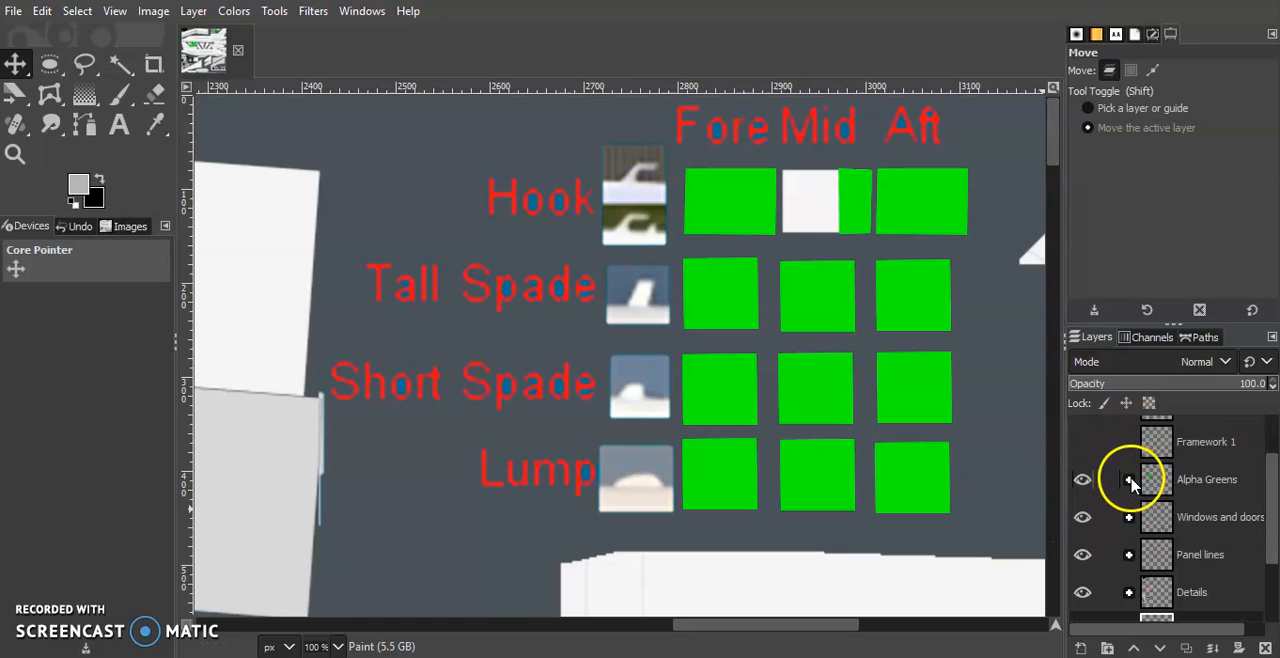
left_click(1129, 481)
scroll(1129, 485, "down", 3)
scroll(1129, 527, "up", 2)
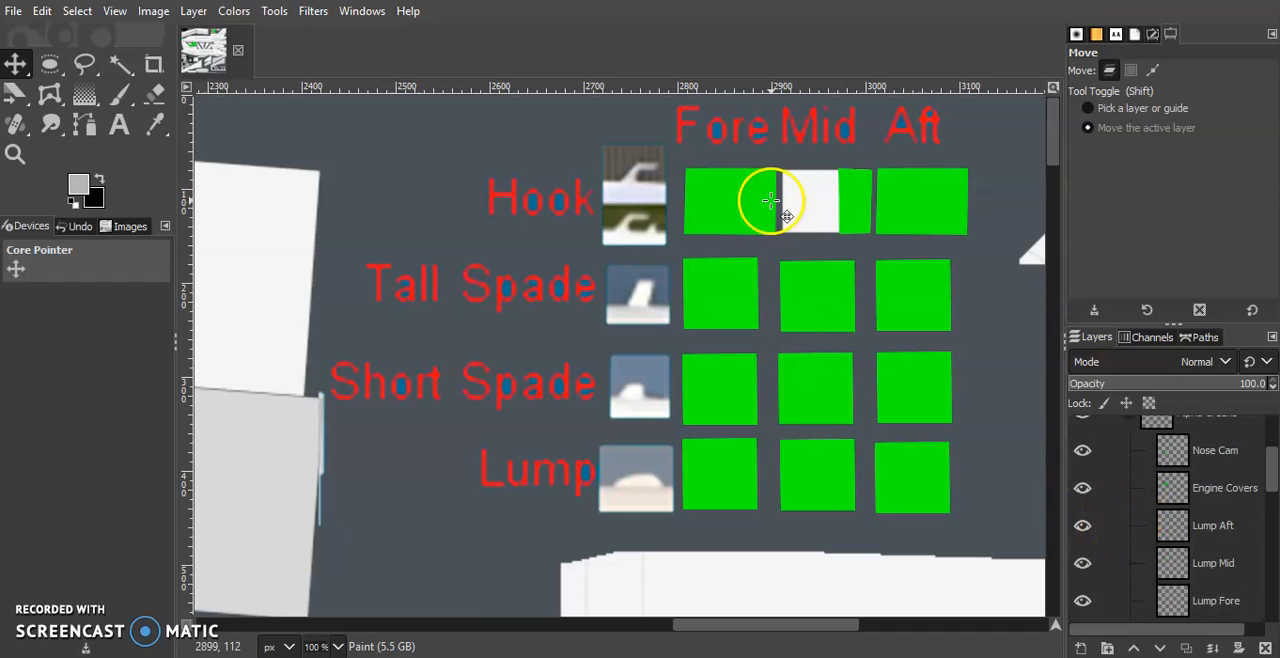
scroll(1163, 437, "down", 10)
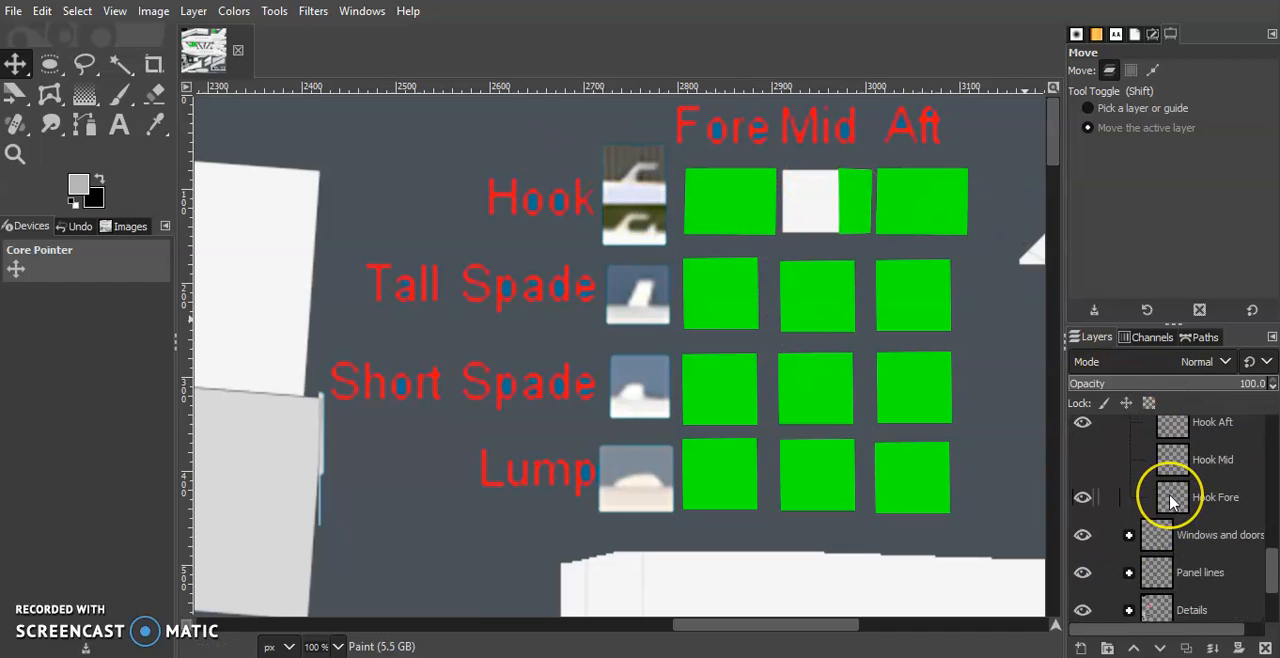
Make the Hook Mid layer visible again and look over the remaining green areas of the paintkit
left_click(1082, 459)
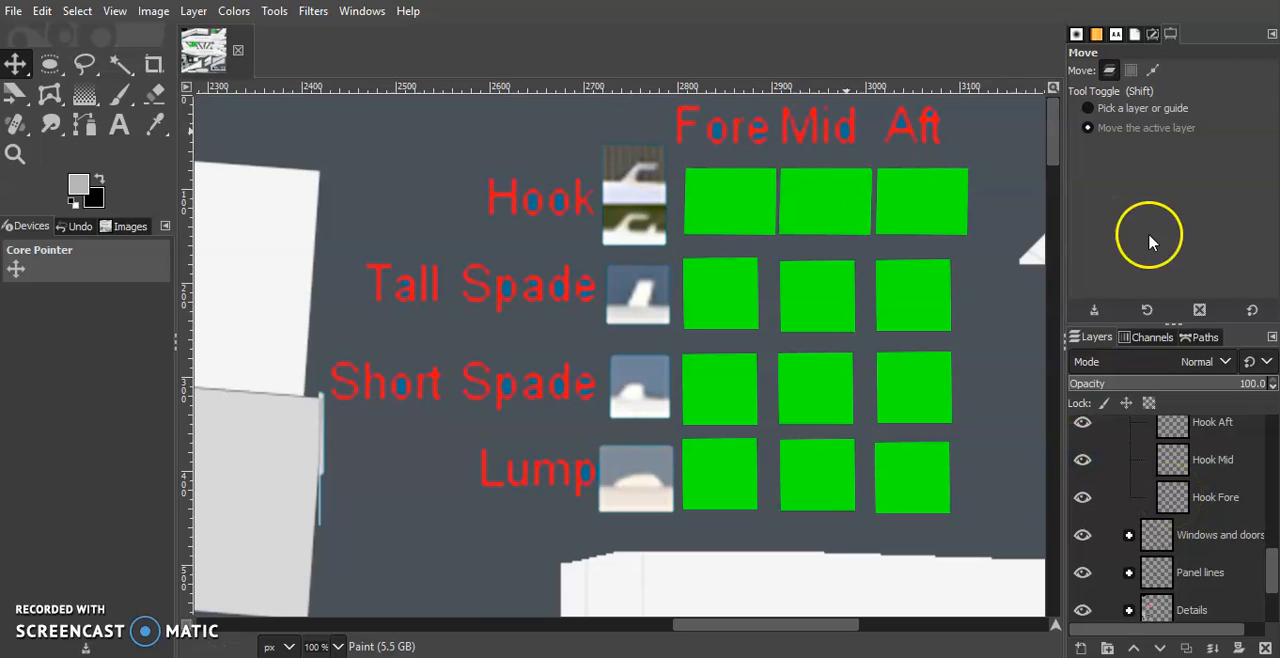
scroll(830, 225, "down", 5)
scroll(831, 225, "left", 15)
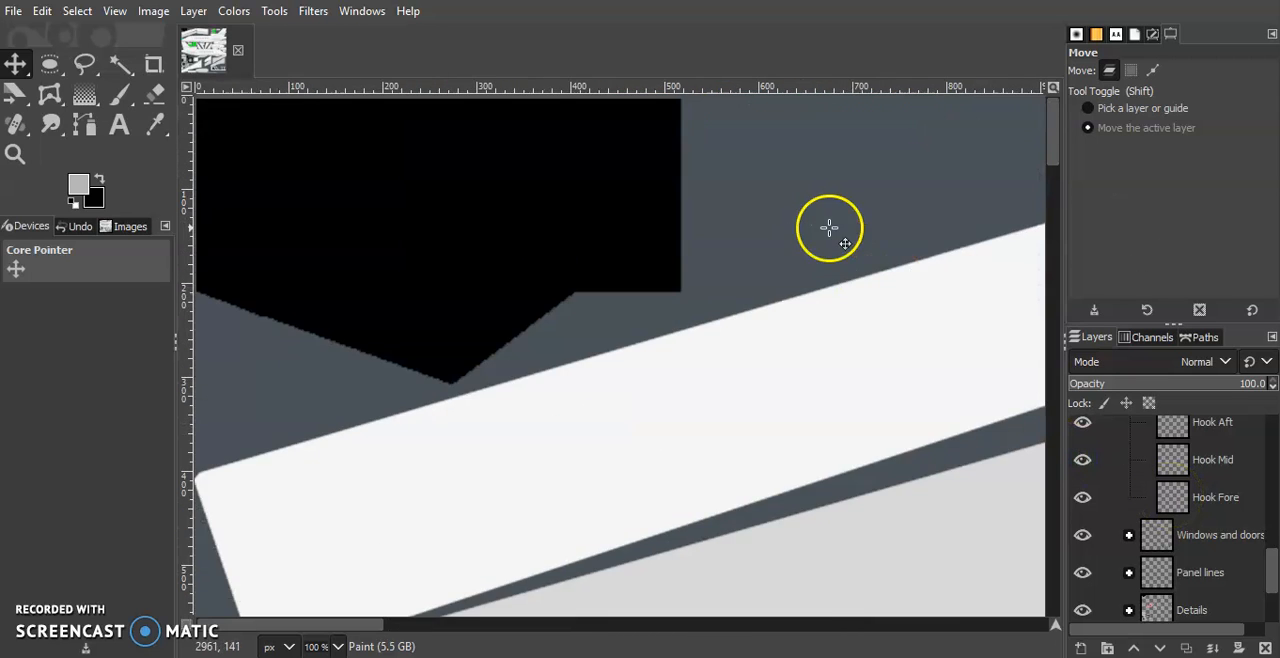
scroll(255, 225, "up", 2)
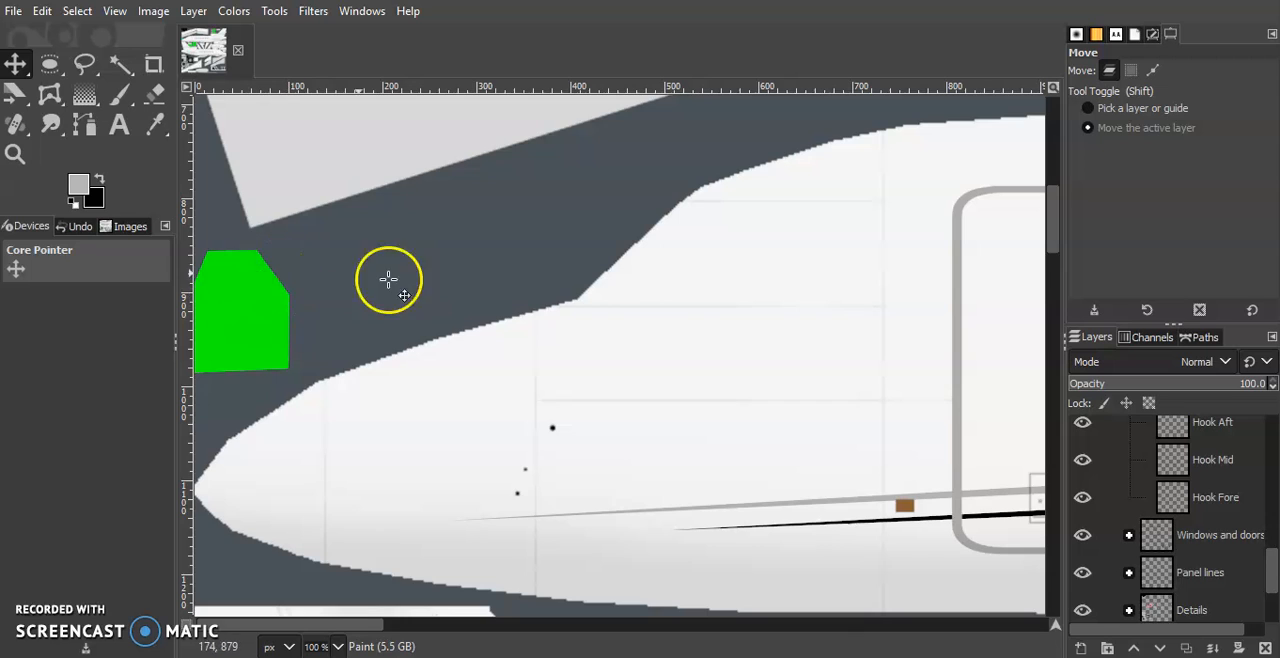
scroll(486, 286, "right", 15)
scroll(483, 281, "left", 12)
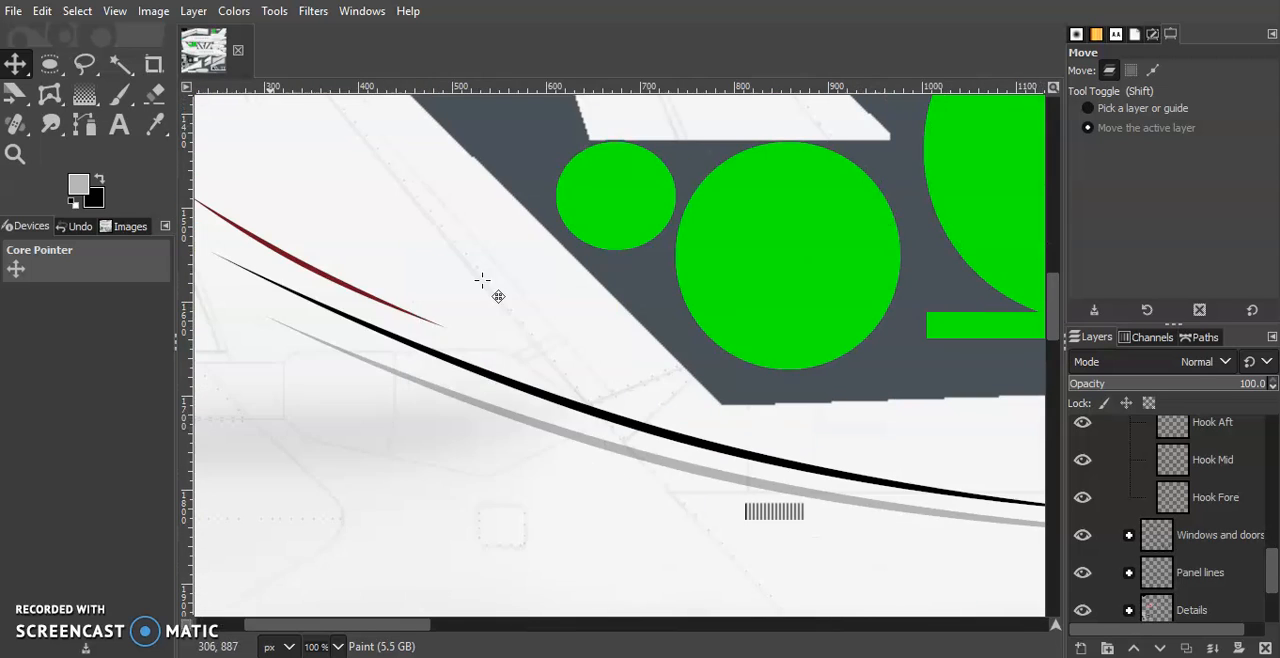
scroll(566, 286, "up", 3)
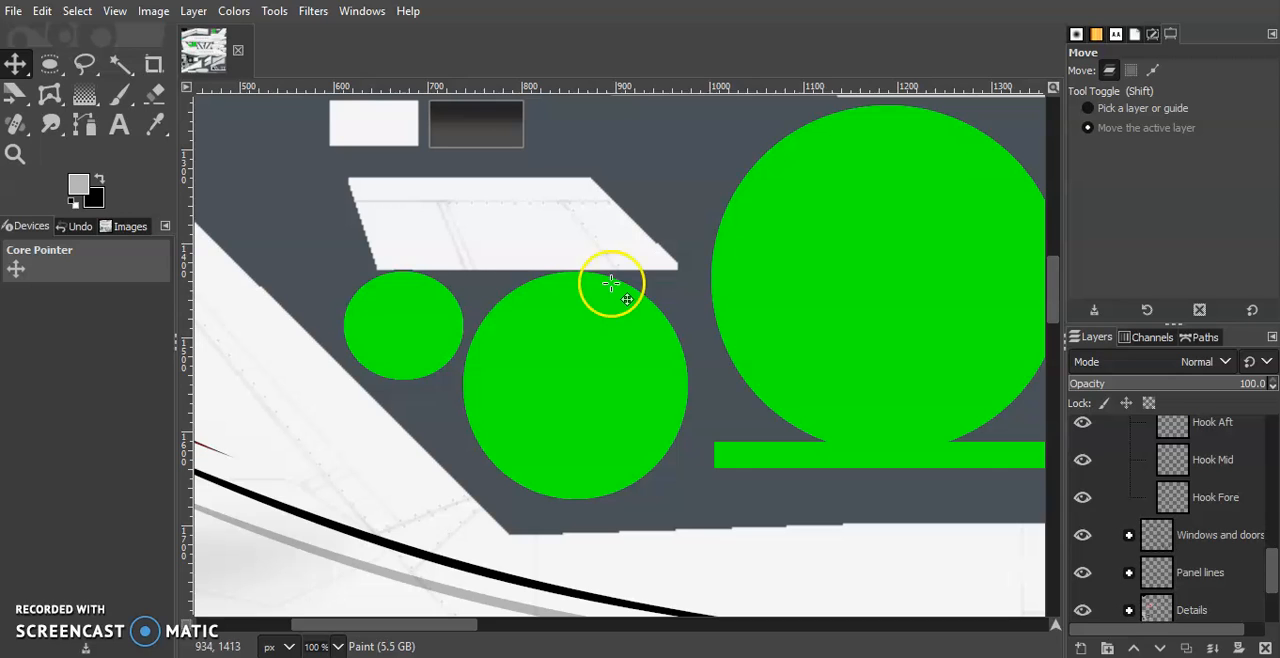
scroll(1240, 549, "up", 6)
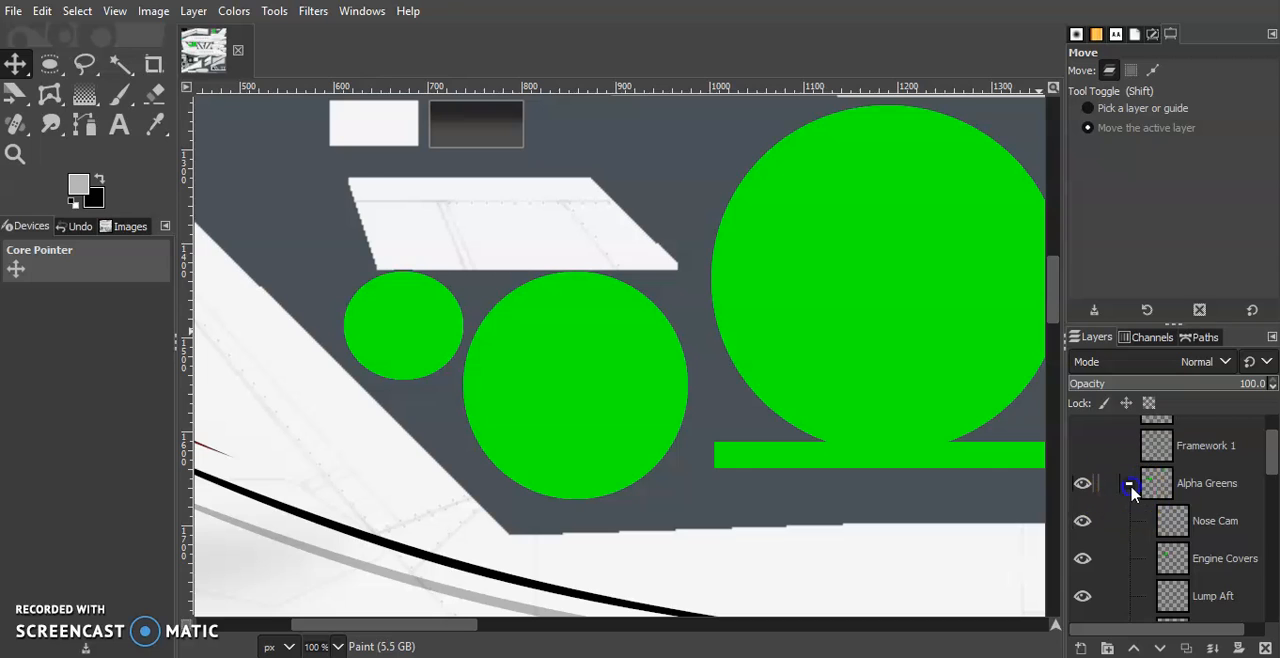
Collapse the Alpha Greens layer group and save the layered paintkit file
left_click(1129, 485)
scroll(1186, 529, "down", 5)
scroll(1160, 495, "up", 8)
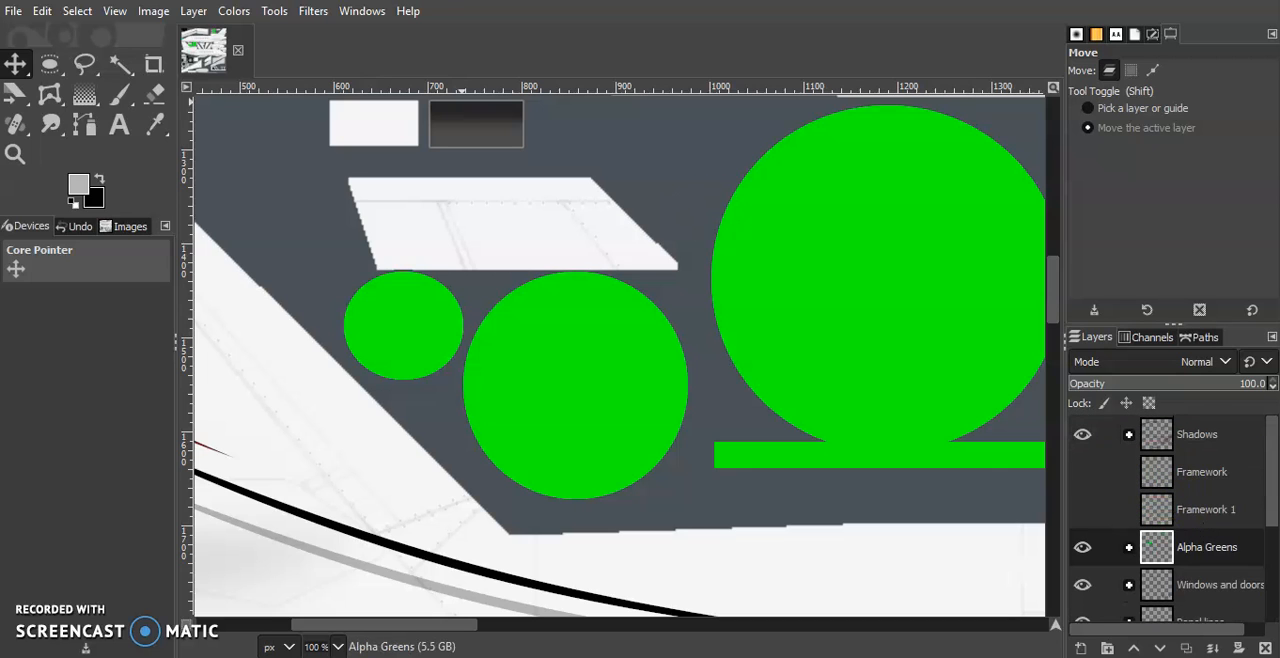
left_click(14, 11)
left_click(76, 180)
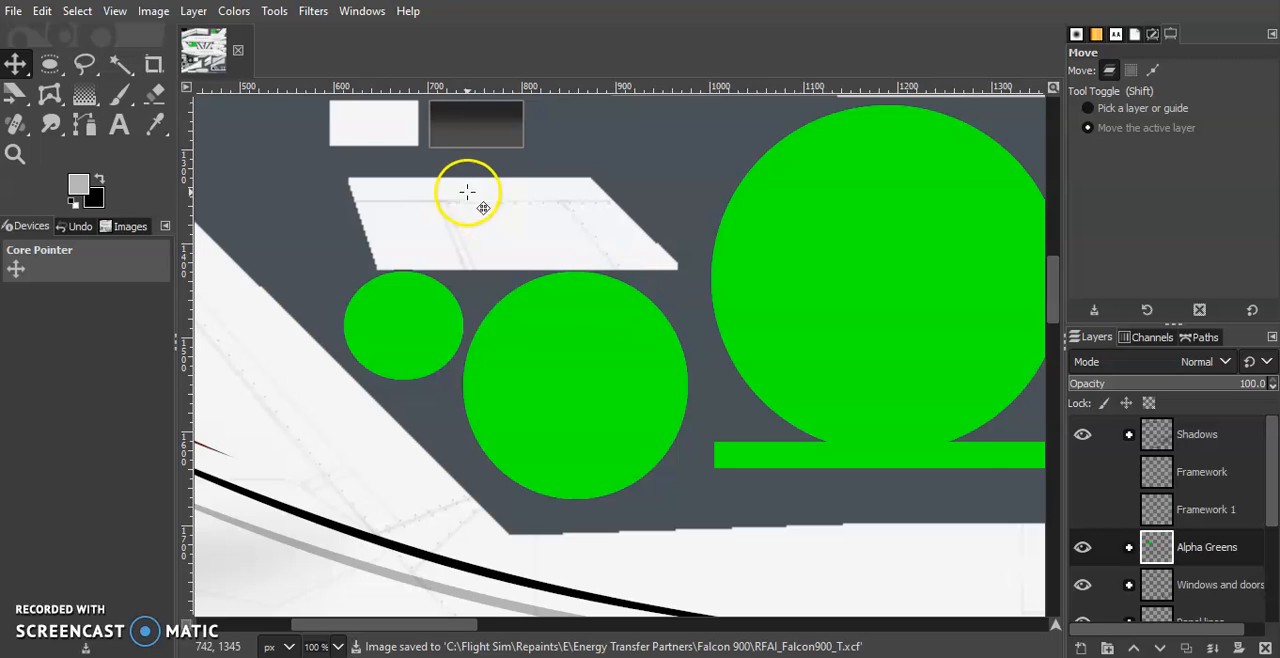
Flatten the image and add an alpha channel to the resulting Background layer
left_click(152, 12)
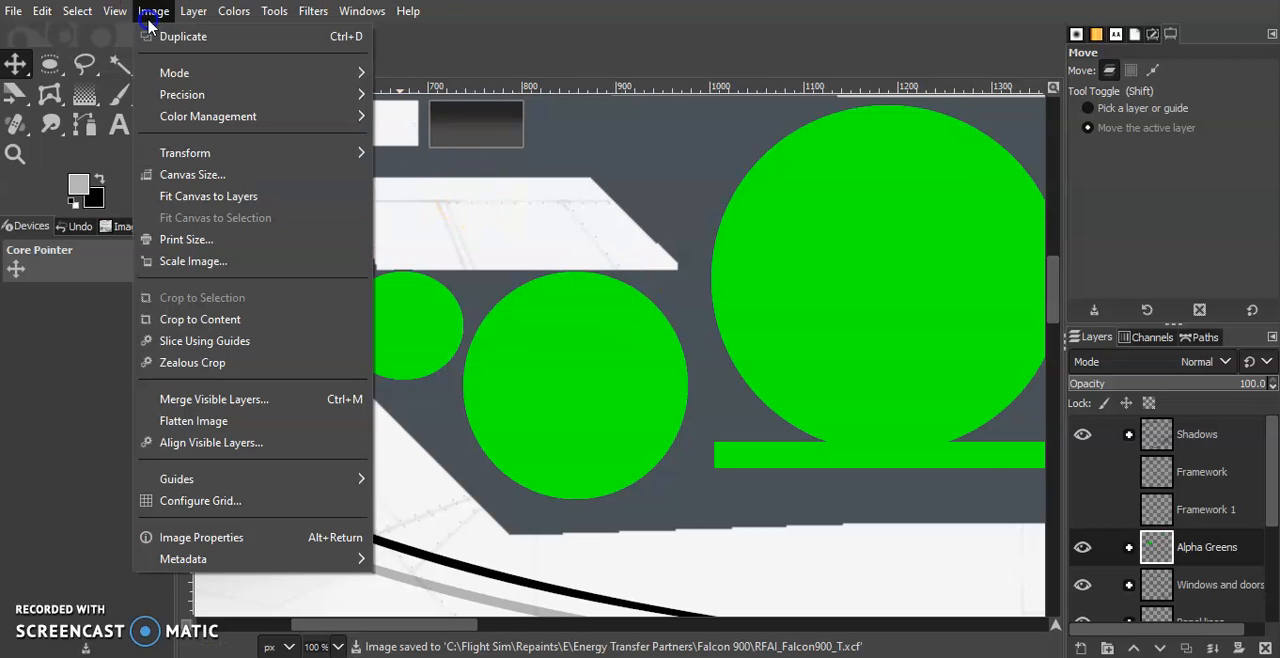
left_click(230, 420)
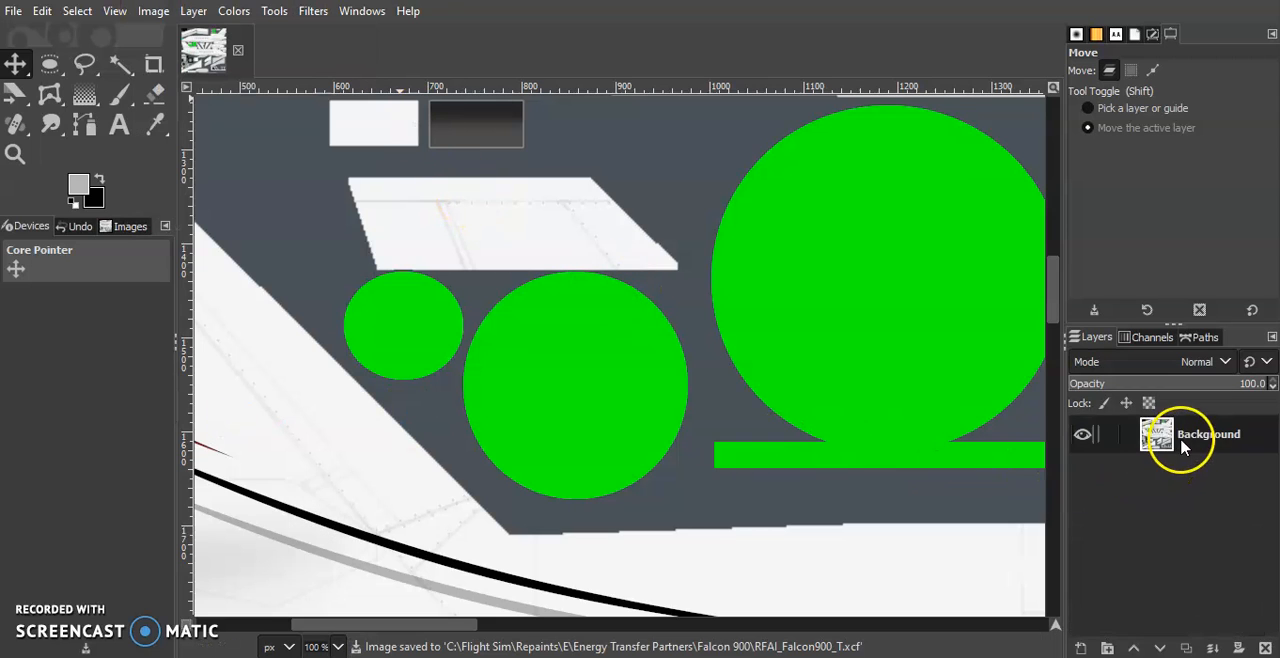
right_click(1178, 437)
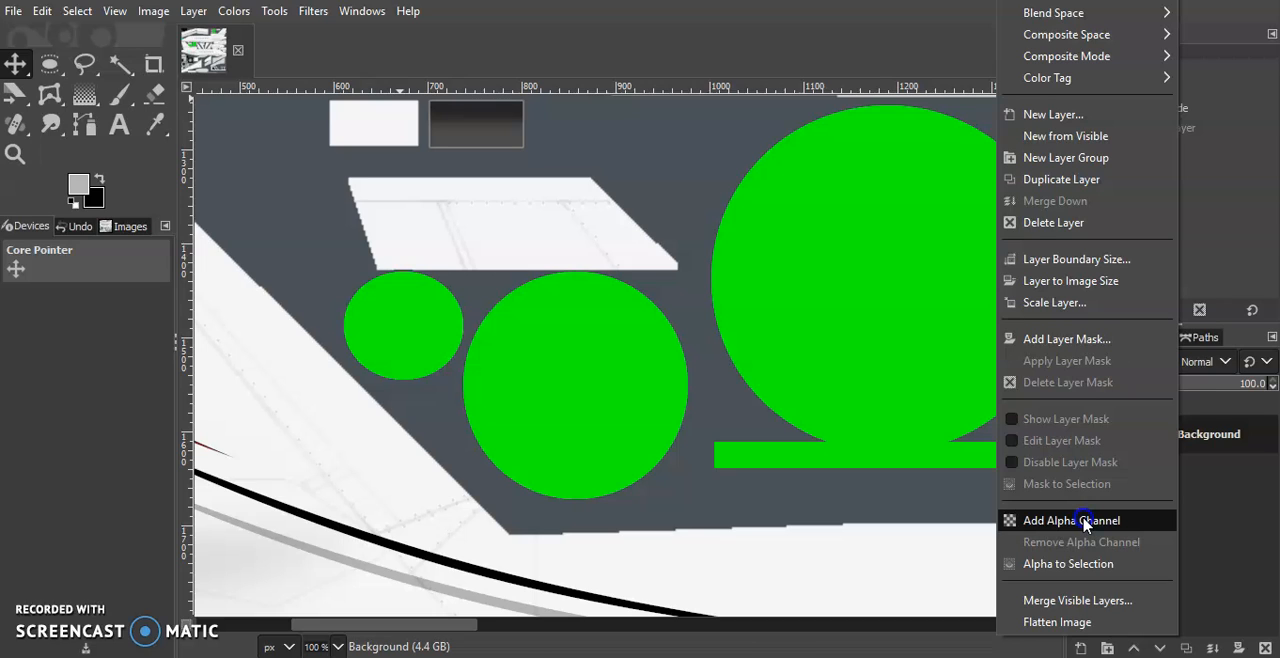
left_click(1086, 521)
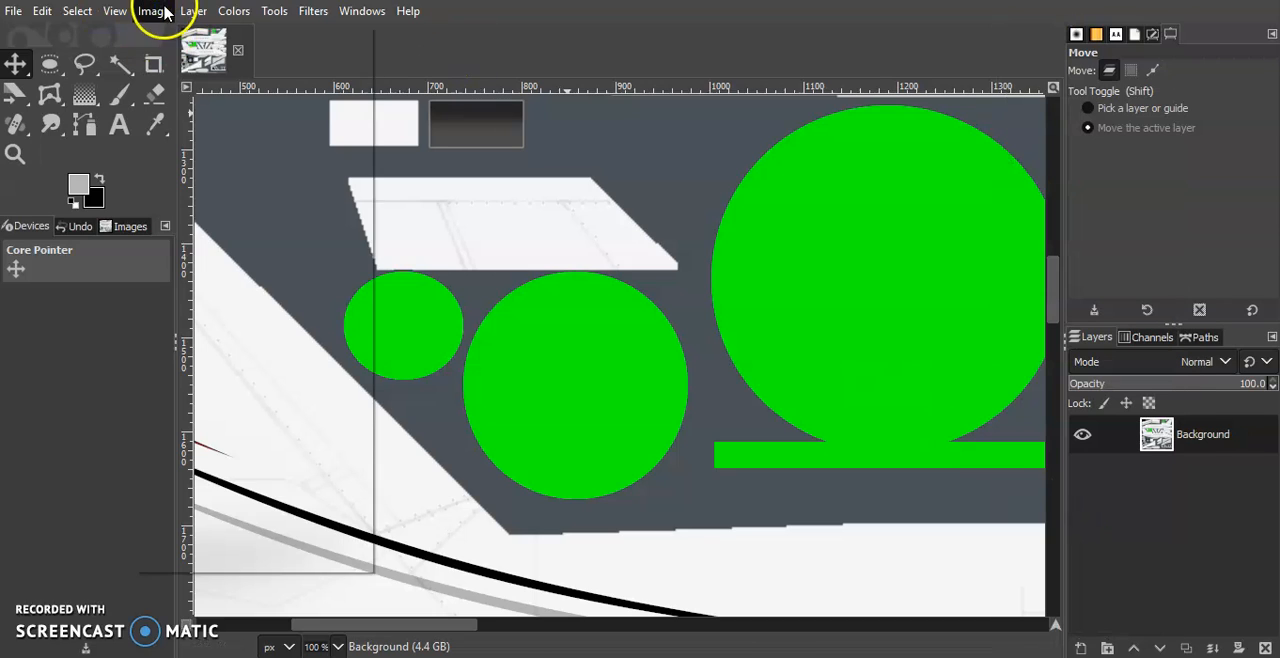
Scale the flattened image proportionally to a width of 2048 px
left_click(153, 11)
left_click(237, 261)
type("2048")
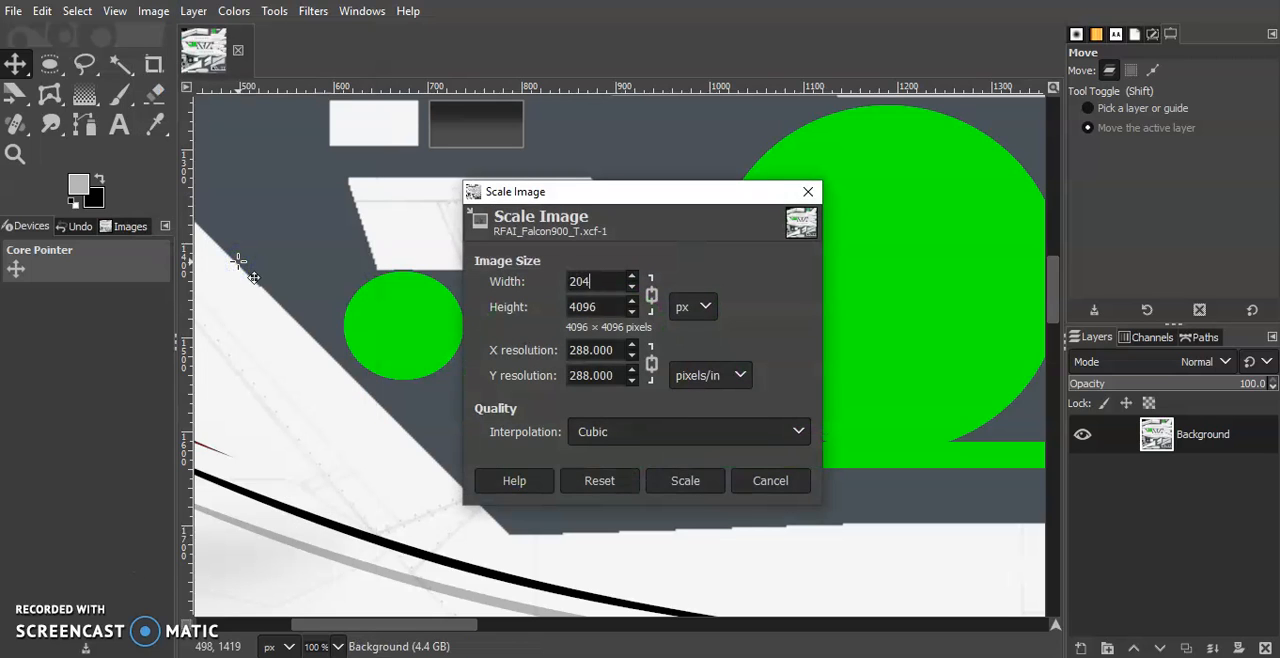
left_click(663, 480)
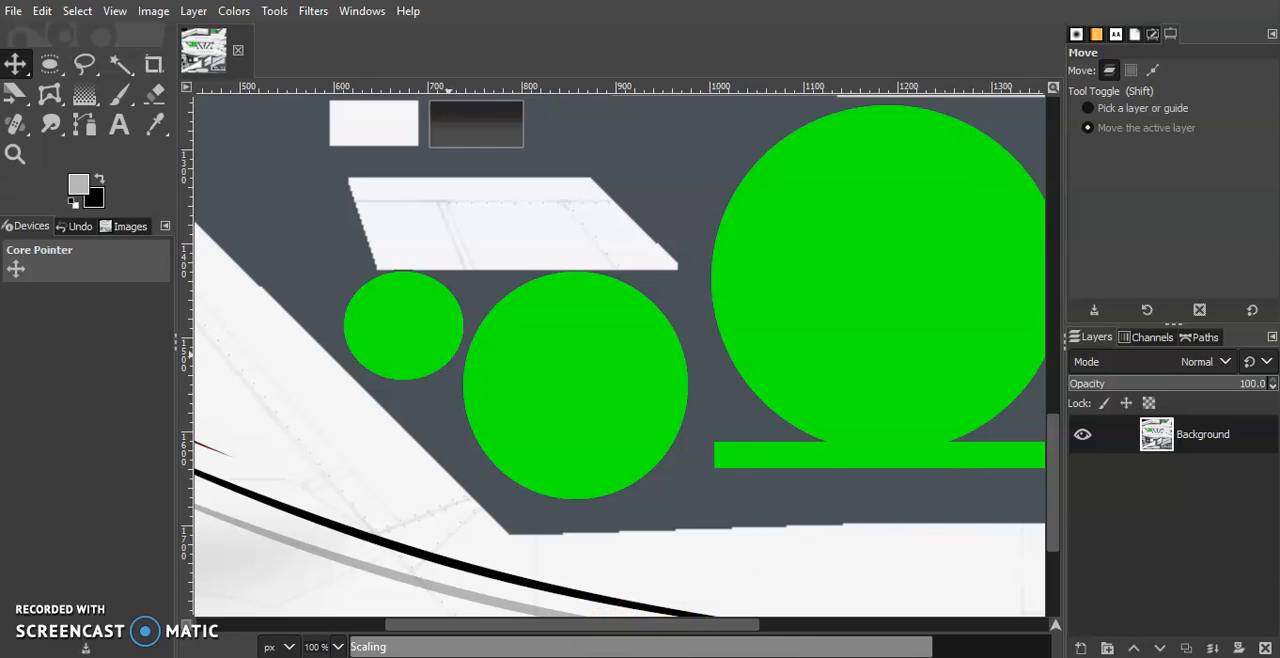
mouse_move(950, 657)
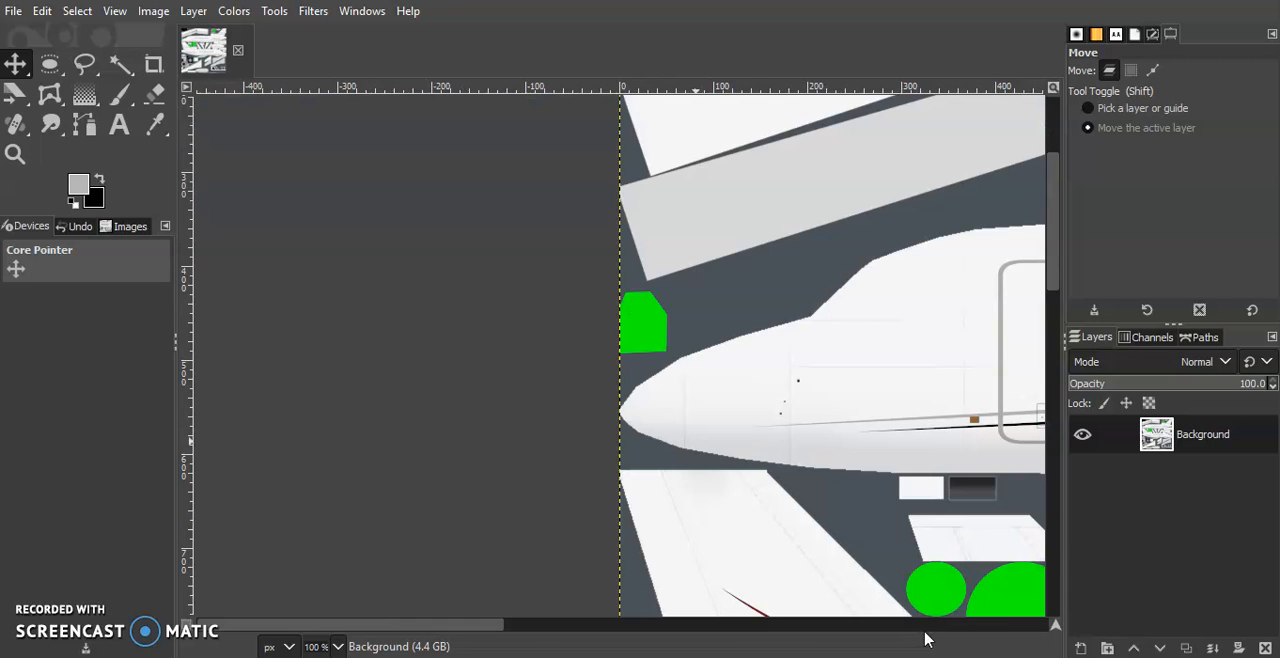
Start exporting the image and choose the folder Flight Sim\Repaints\E\Energy Transfer Partners\Falcon 900 as the destination
left_click(20, 10)
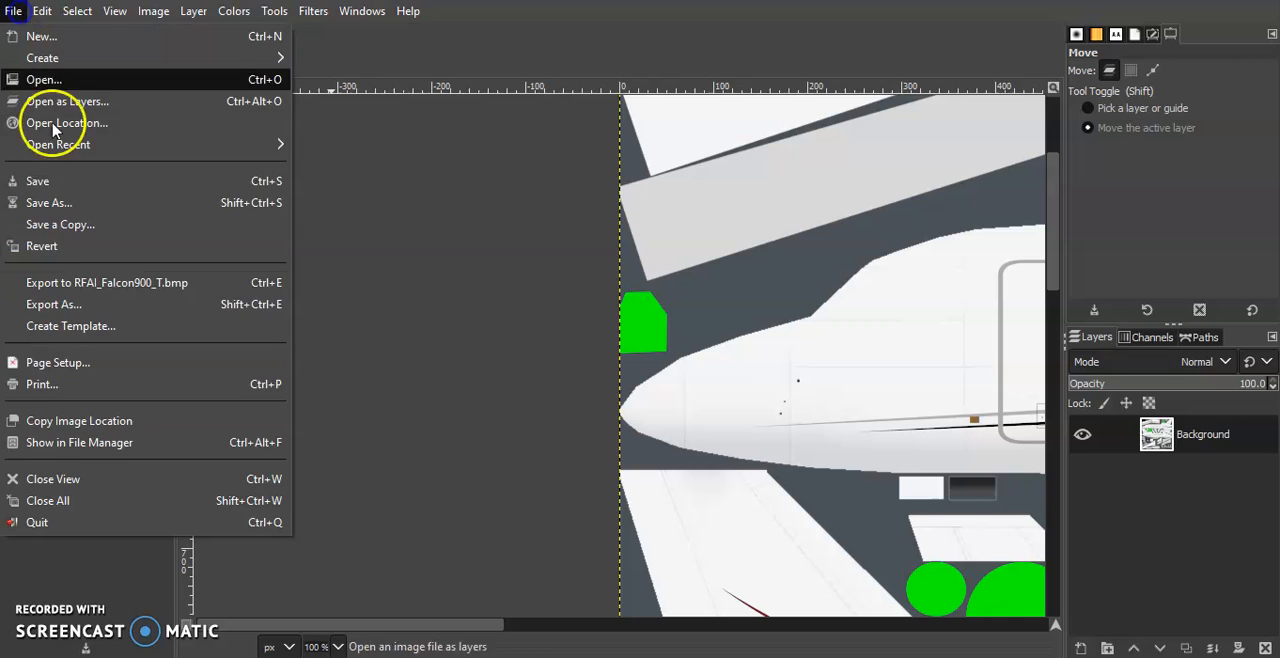
left_click(84, 305)
left_click(151, 65)
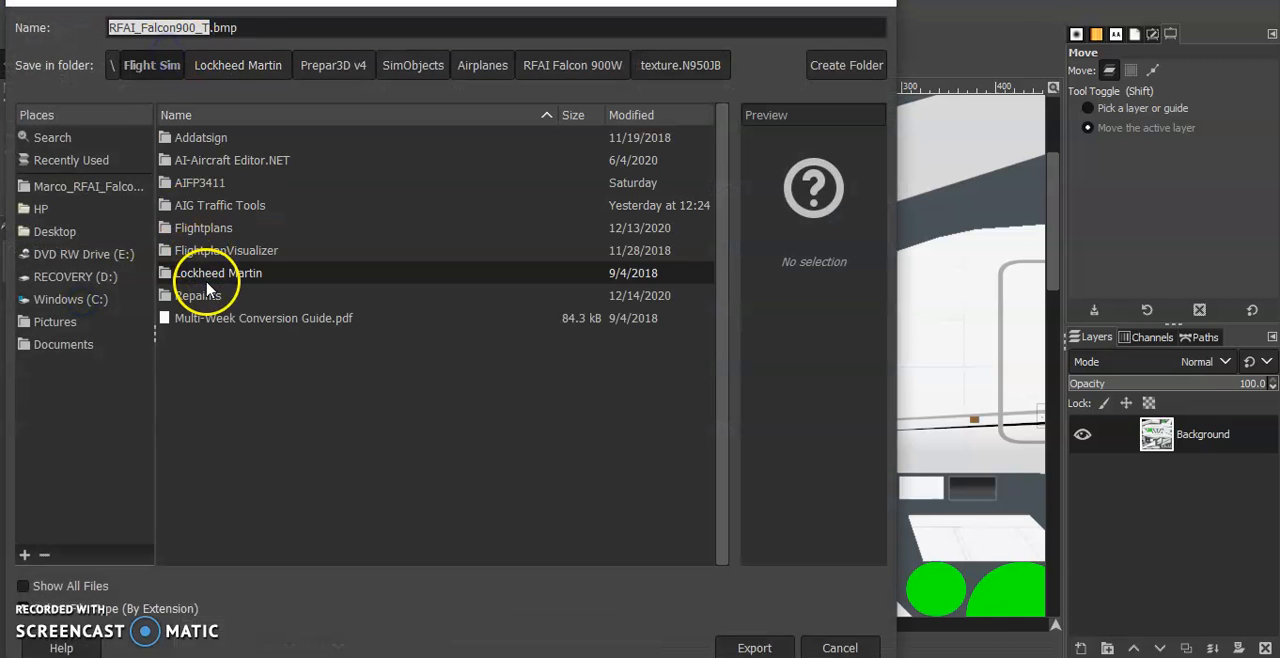
double_click(208, 294)
scroll(220, 300, "down", 5)
scroll(223, 220, "up", 5)
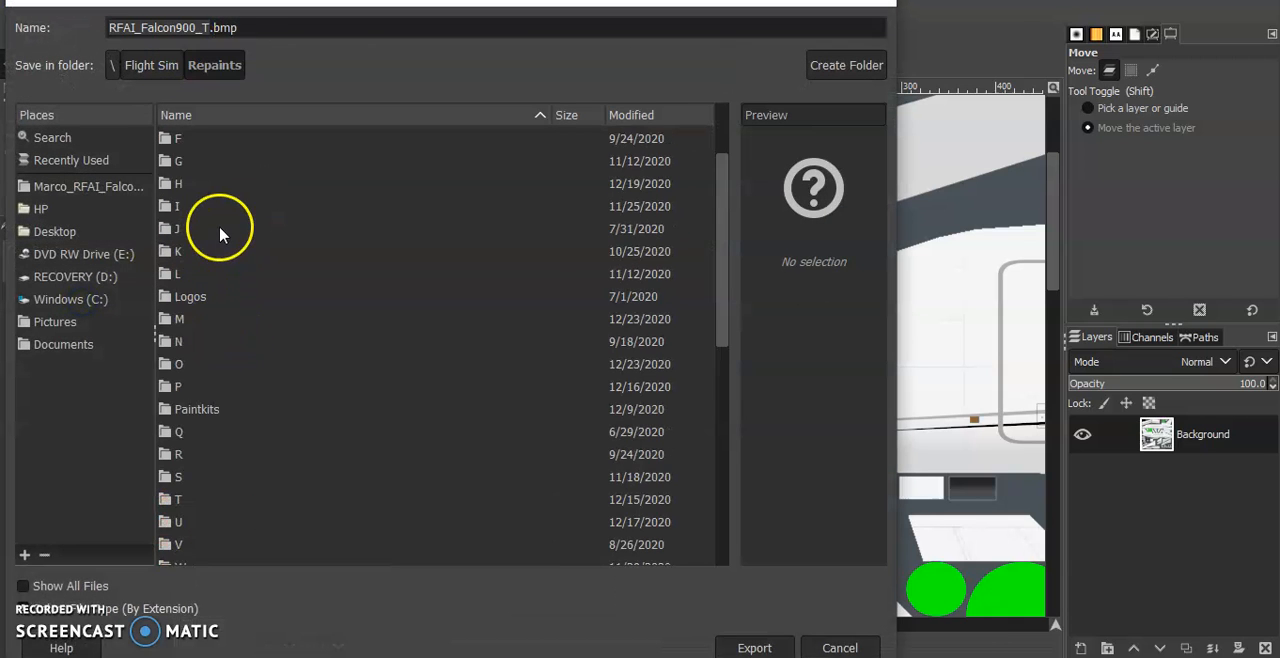
double_click(185, 227)
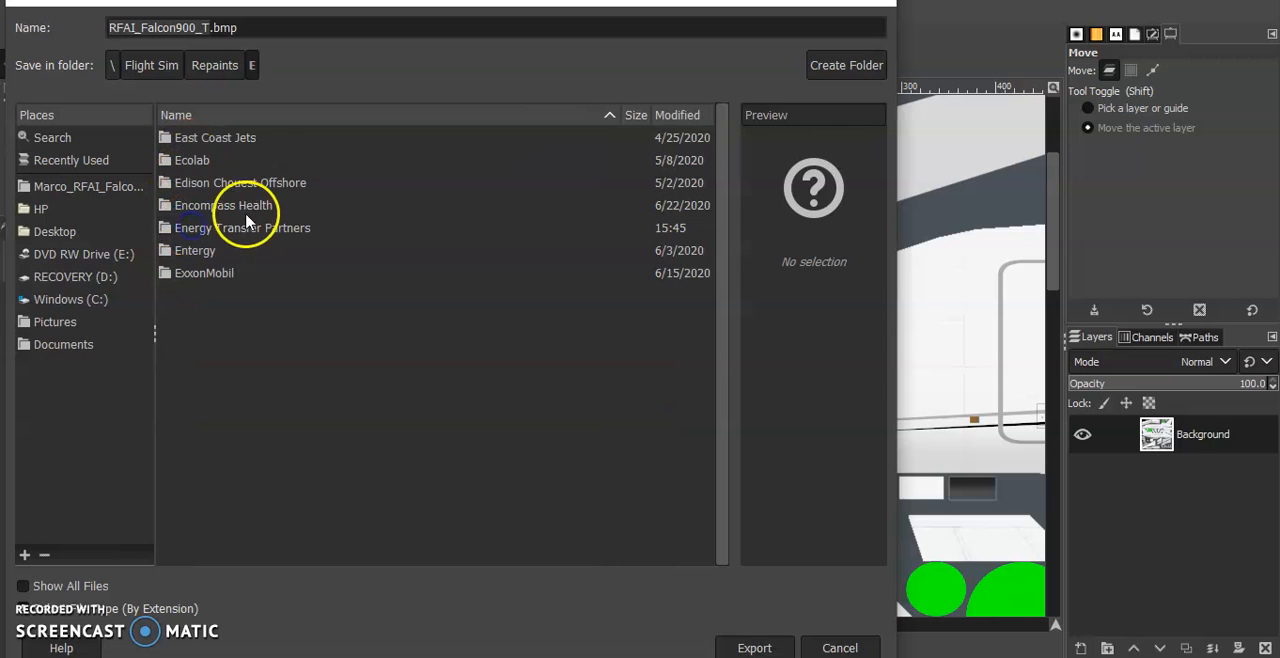
double_click(237, 233)
double_click(220, 162)
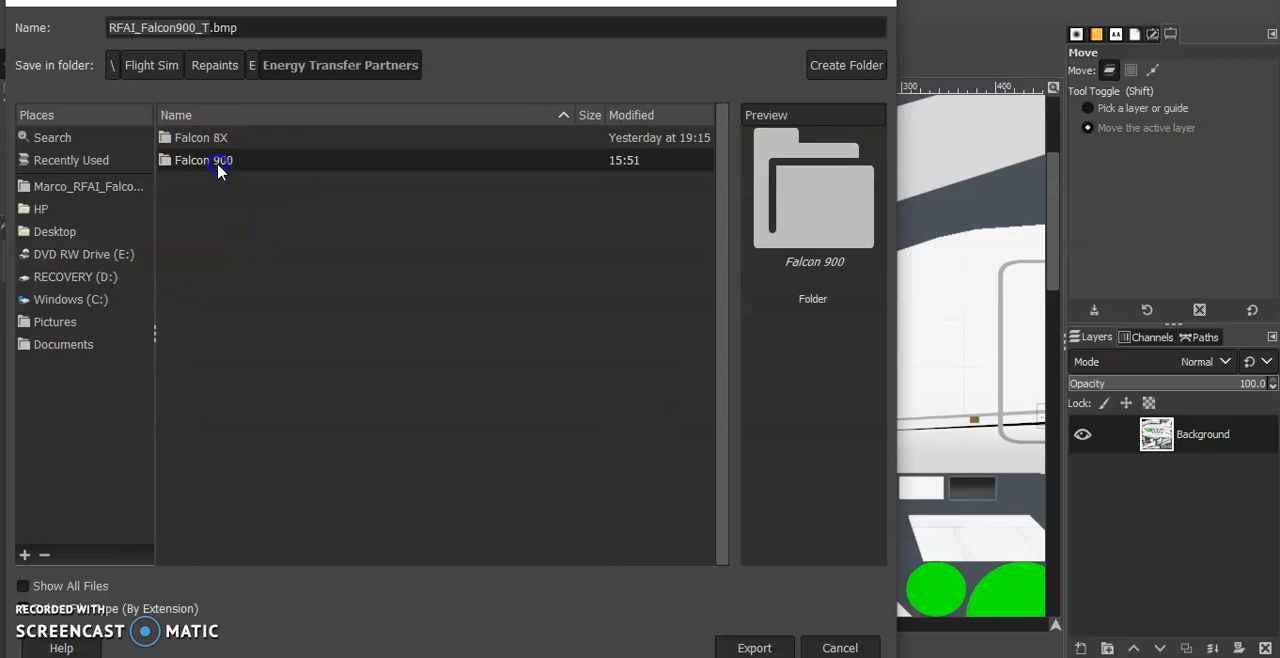
Name the export RFAI_Falcon900_T2048.tga and export it as TGA without RLE compression, with a bottom-left origin
left_click(251, 28)
left_click_drag(251, 30, 211, 30)
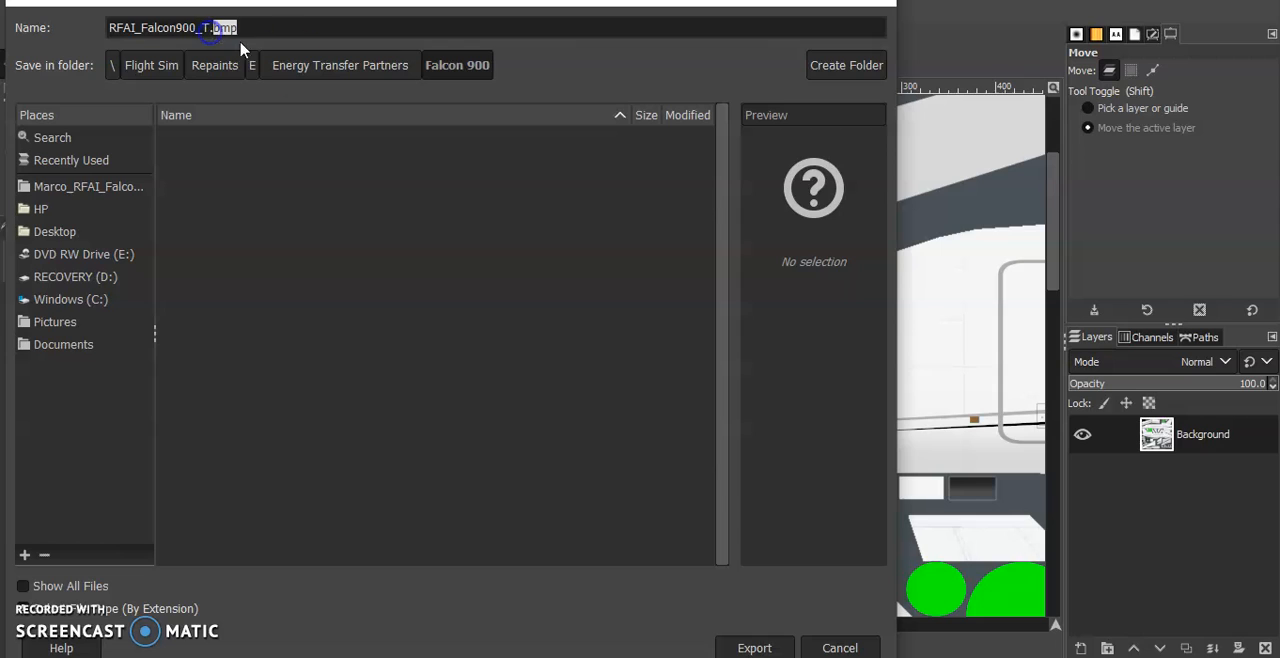
key("BackSpace")
type("2048.tga")
key("Return")
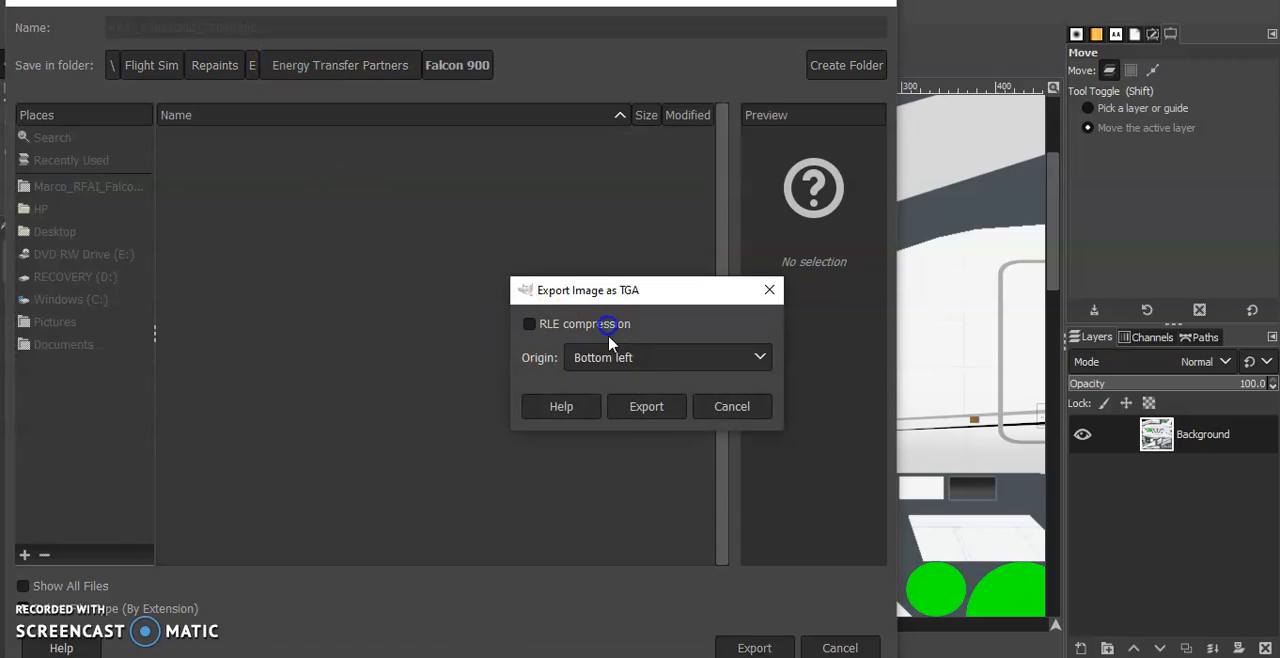
left_click(648, 410)
Scale the image proportionally down to a width of 1024 px
left_click(160, 11)
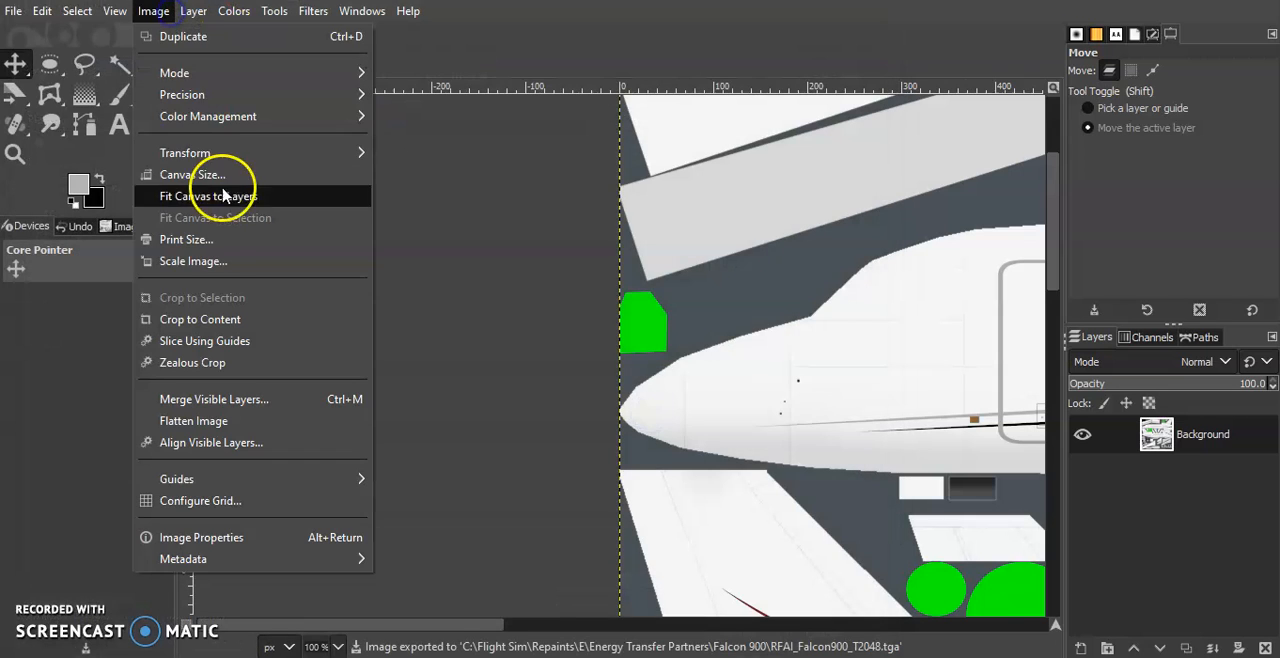
left_click(205, 264)
type("1024")
left_click(363, 337)
left_click(708, 480)
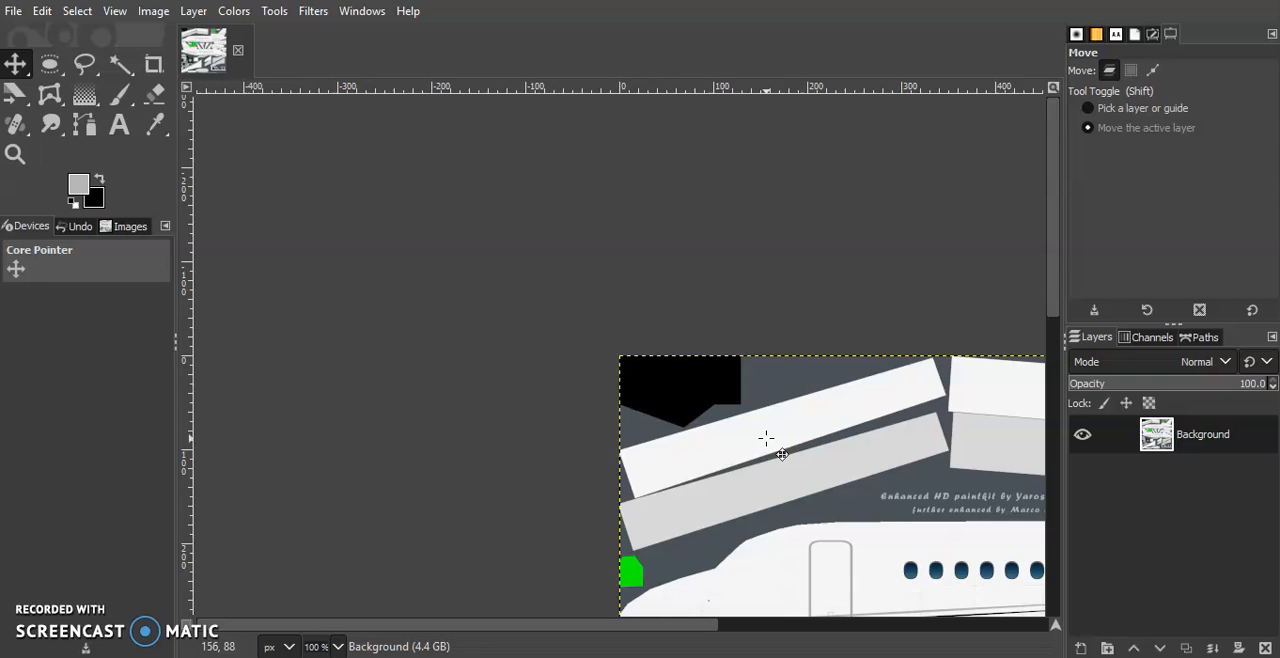
Export the reduced image as RFAI_Falcon900_T1024.tga to the same Falcon 900 folder
left_click(13, 11)
left_click(108, 309)
key("Right")
key("BackSpace")
key("BackSpace")
key("BackSpace")
key("BackSpace")
type("102")
key("Return")
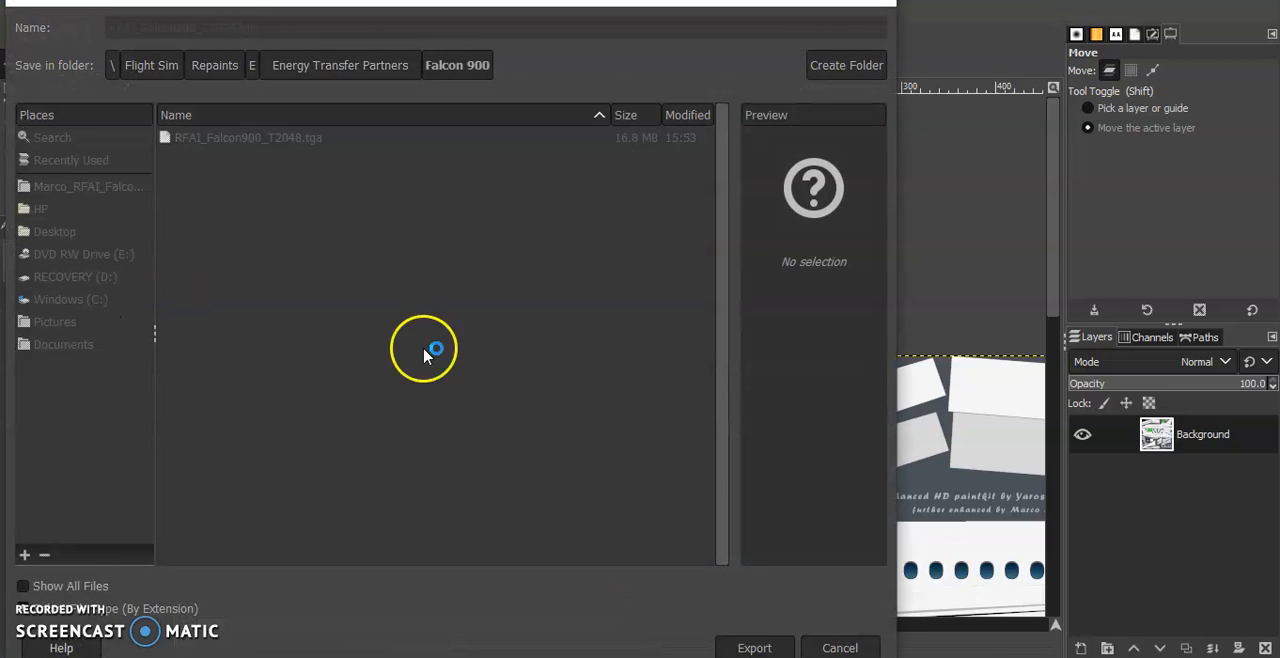
left_click(647, 407)
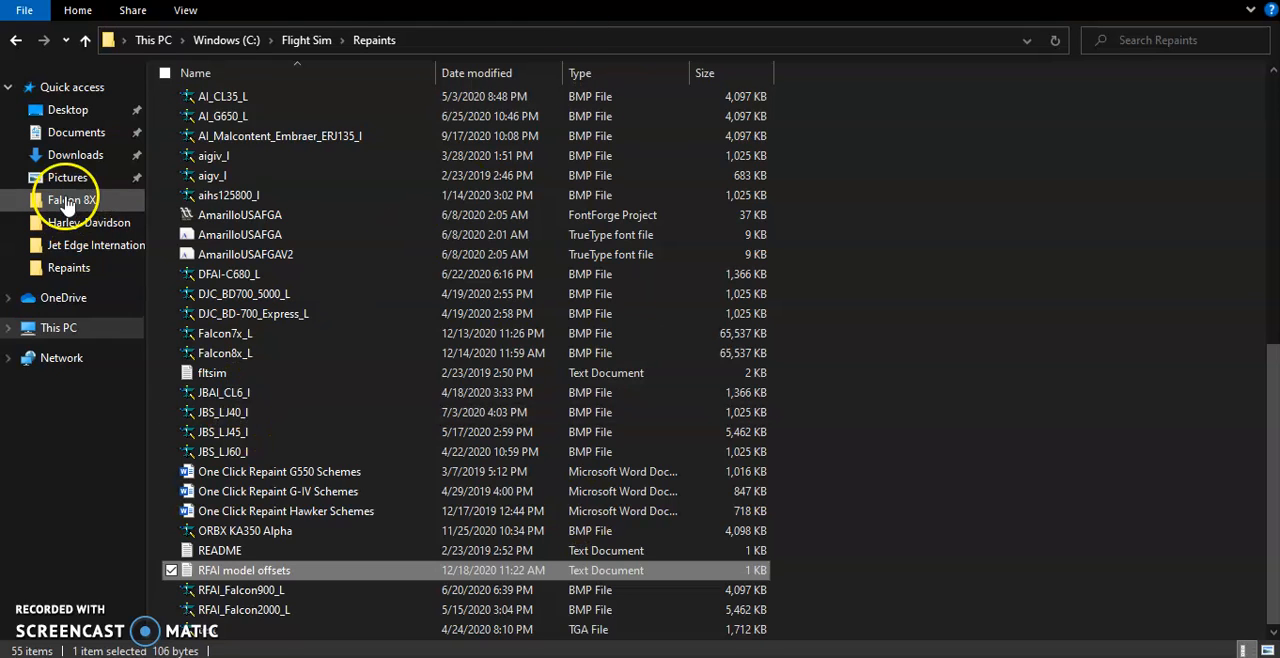
Switch to File Explorer and open the Falcon 900 folder under Energy Transfer Partners to check the exported TGA files
left_click(68, 200)
left_click(430, 40)
mouse_move(558, 45)
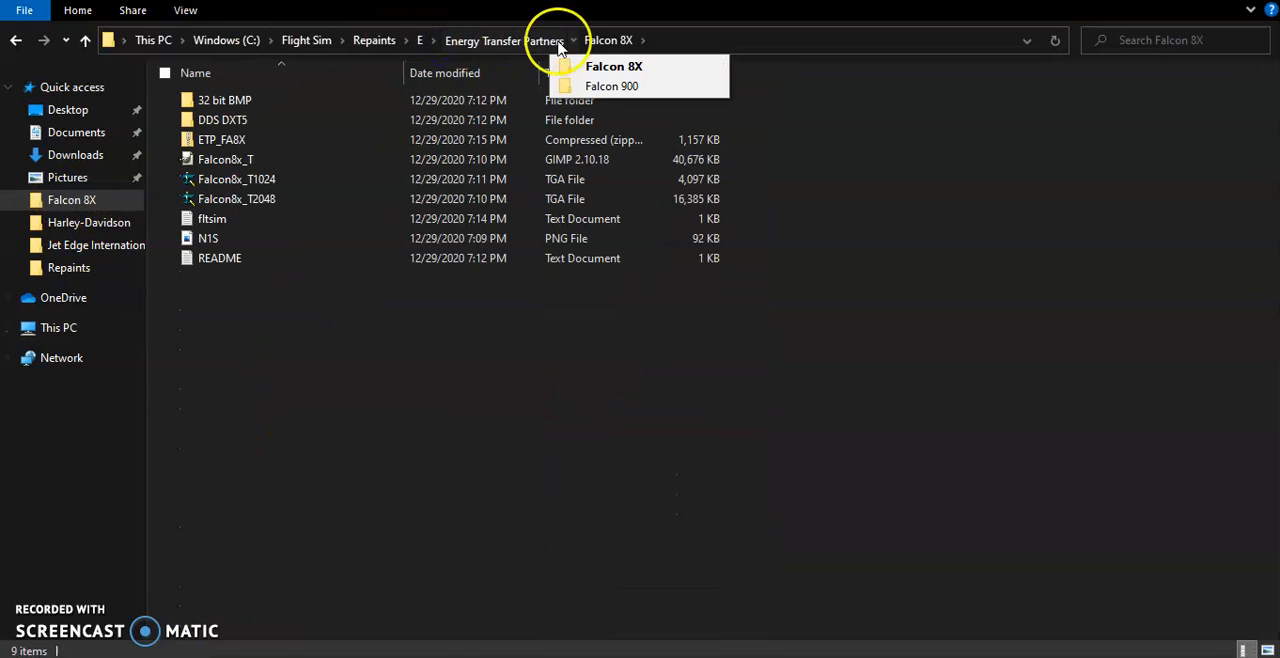
left_click(566, 86)
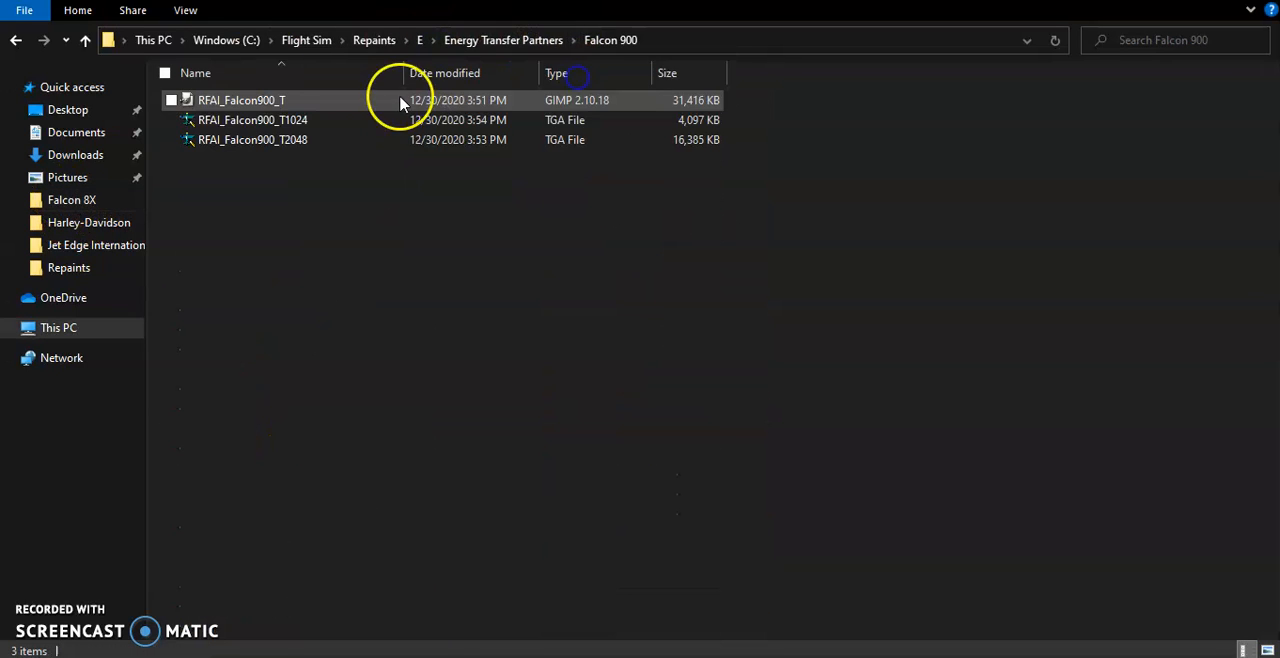
left_click(280, 125)
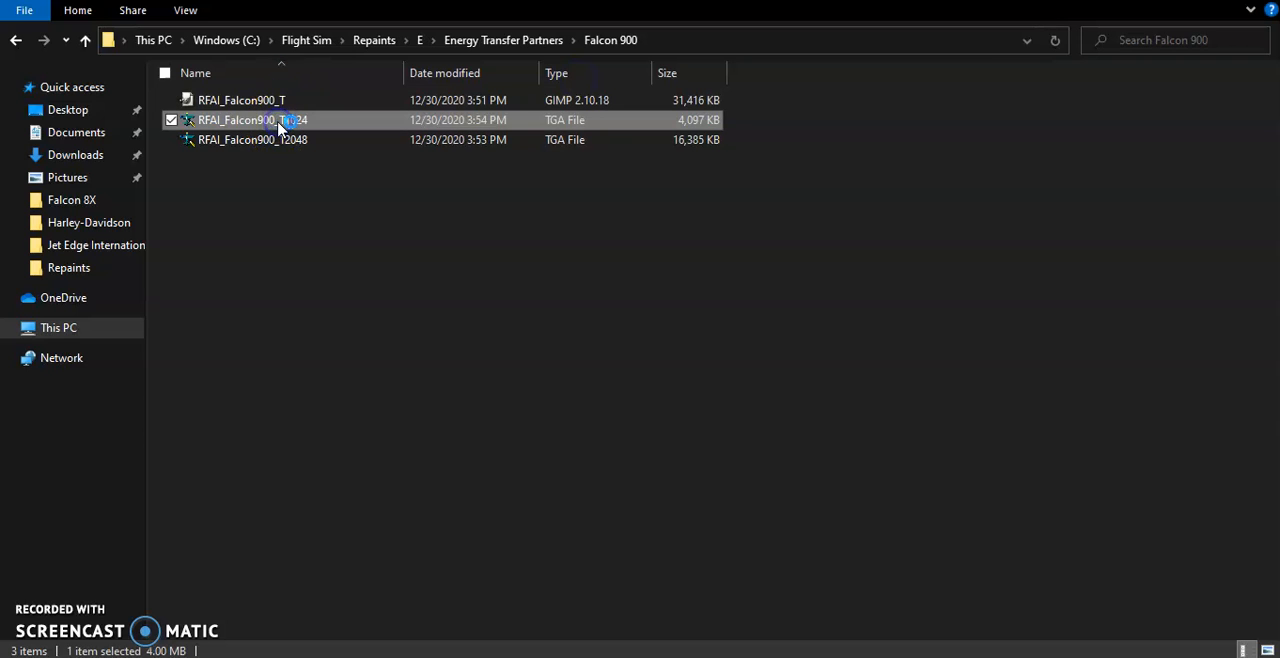
Create a new folder named "32 bit BMP" inside the Falcon 900 folder
left_click(309, 191)
right_click(303, 190)
left_click(277, 415)
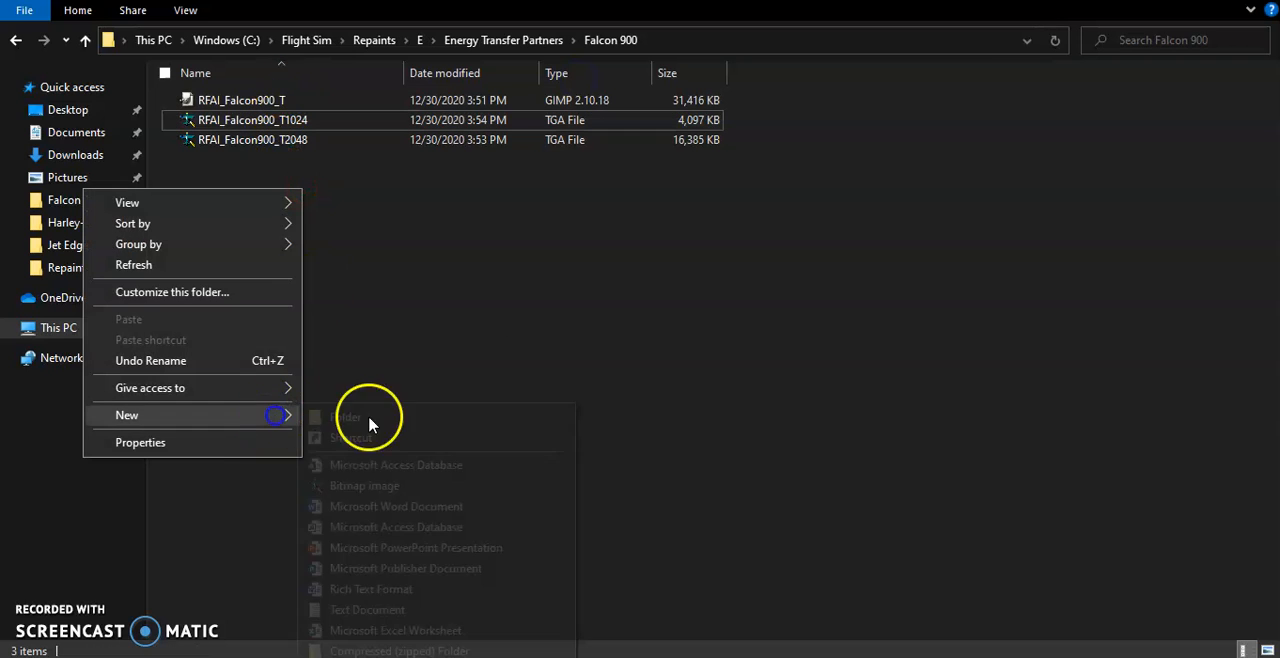
left_click(395, 417)
type("32 bit BMP")
left_click(357, 400)
Create a second folder named "DDS DXT5" inside the Falcon 900 folder
right_click(351, 347)
left_click(303, 577)
left_click(391, 346)
type("DDS DXT5")
left_click(290, 131)
Create a folder named texture.N950JB inside the 32 bit BMP folder and return to the Falcon 900 folder
left_click(248, 103)
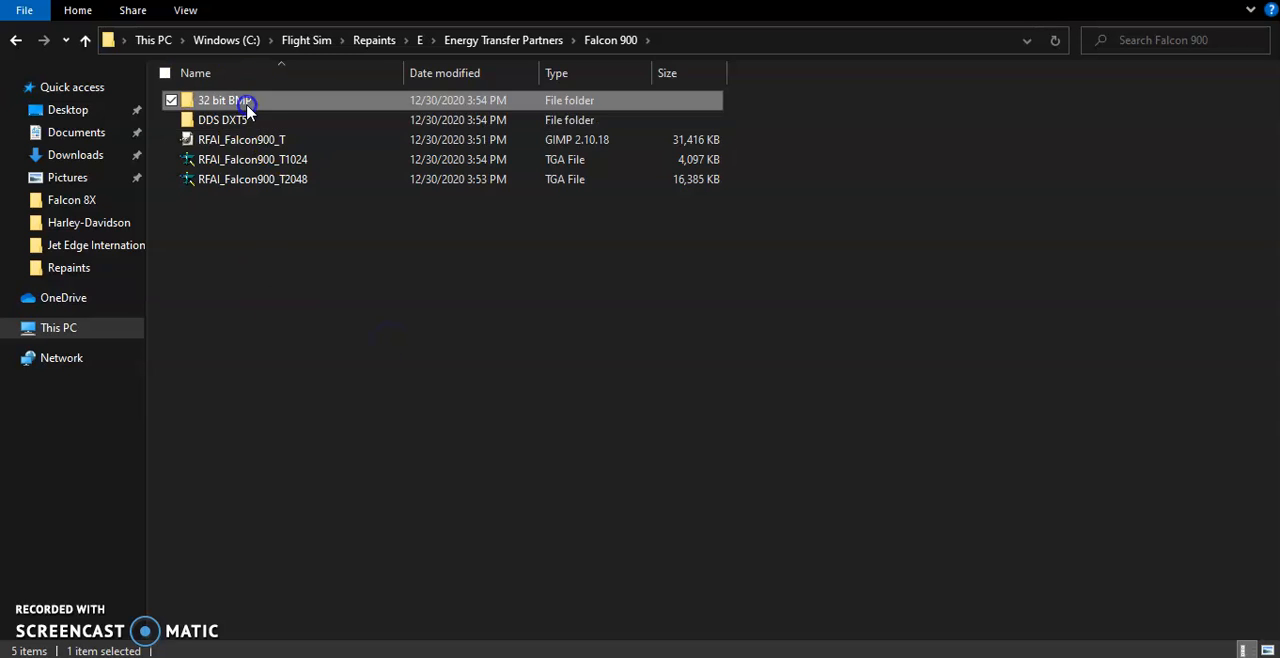
double_click(248, 103)
right_click(362, 272)
mouse_move(340, 492)
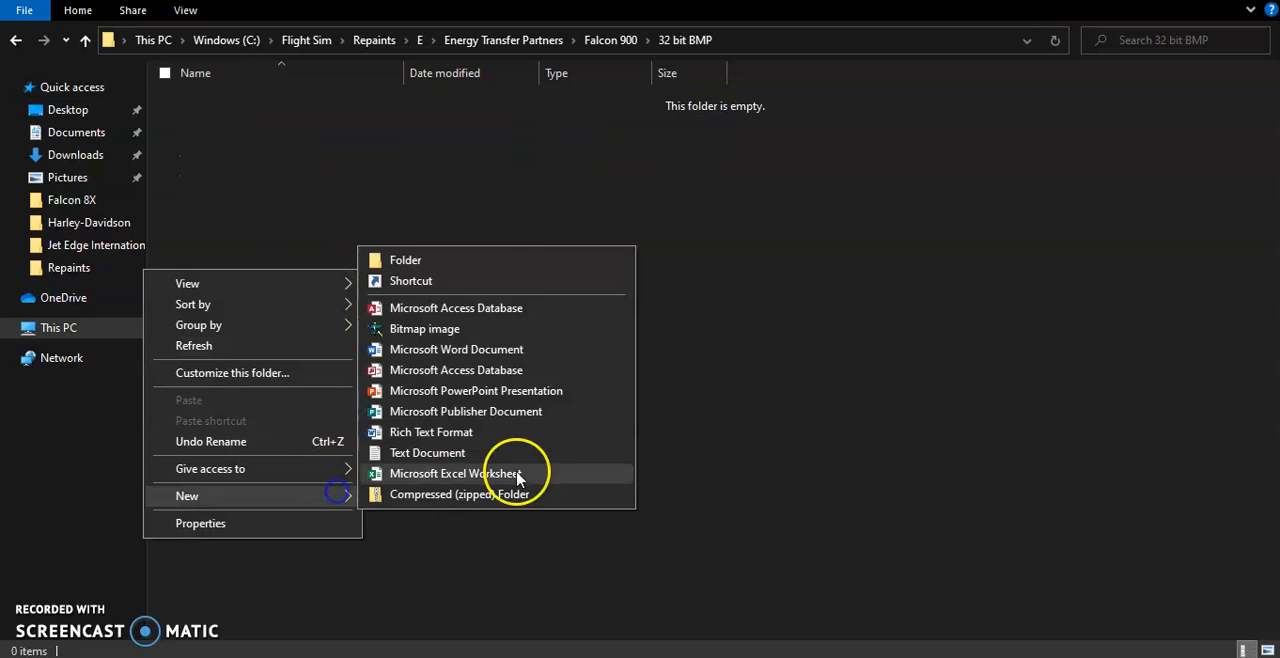
left_click(500, 263)
type("texture.")
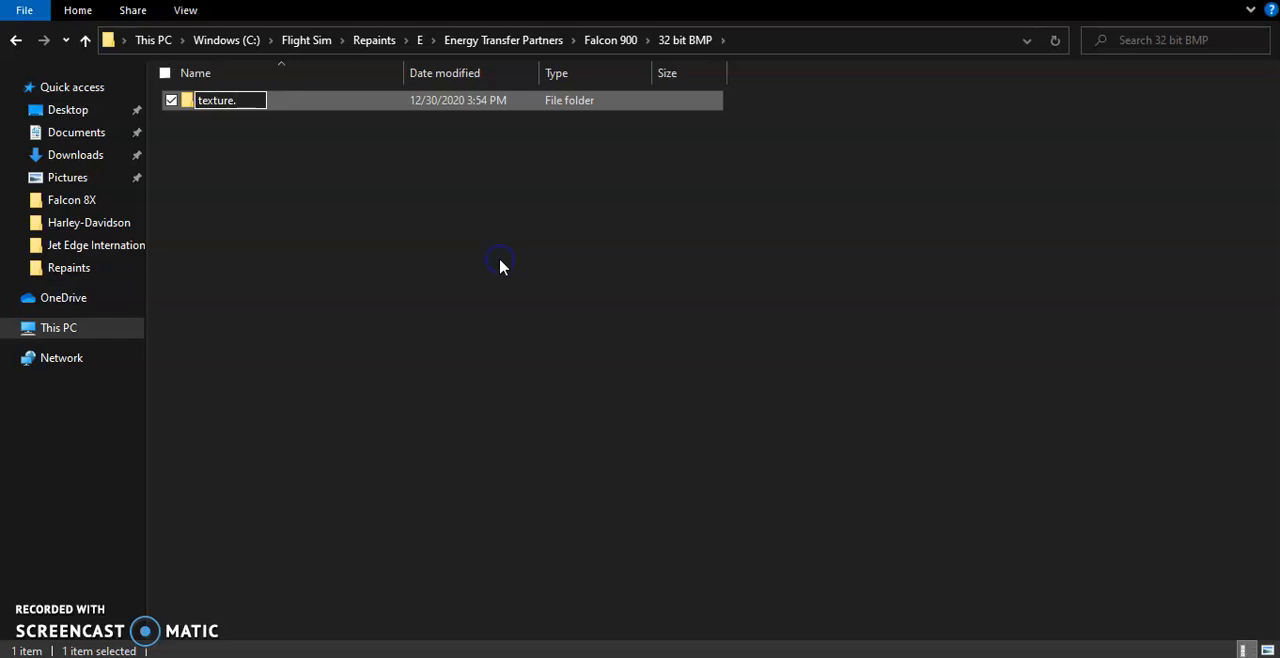
type("N950JB")
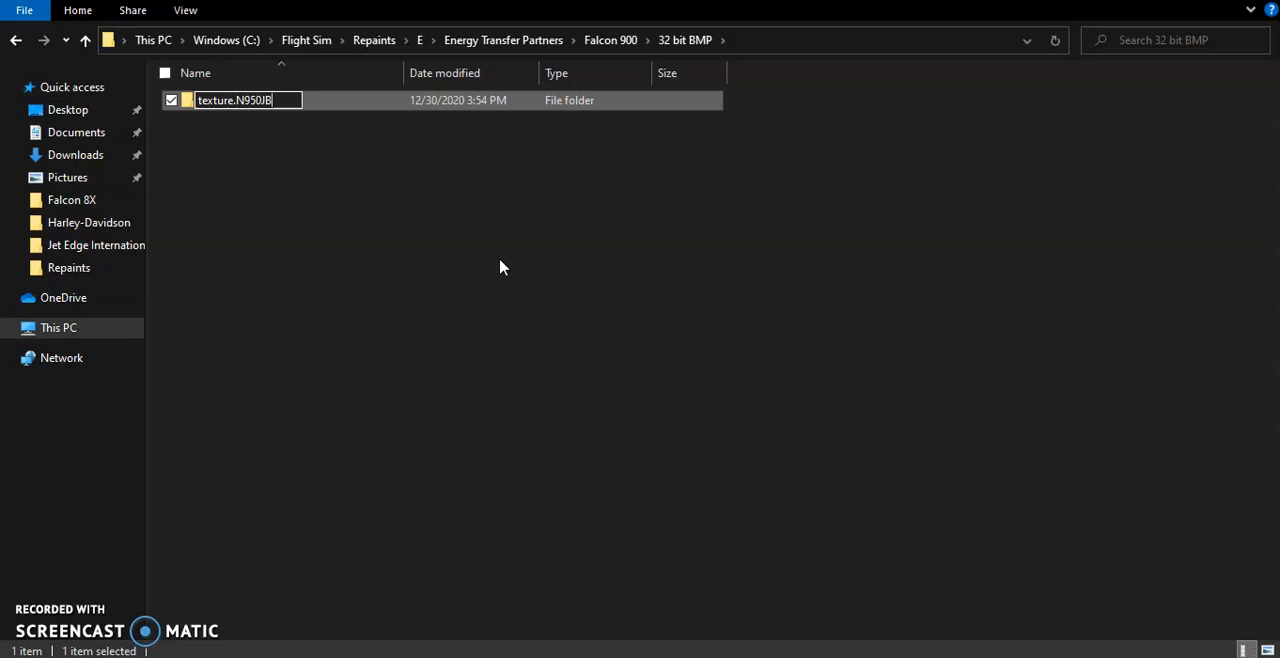
key("Return")
left_click(598, 40)
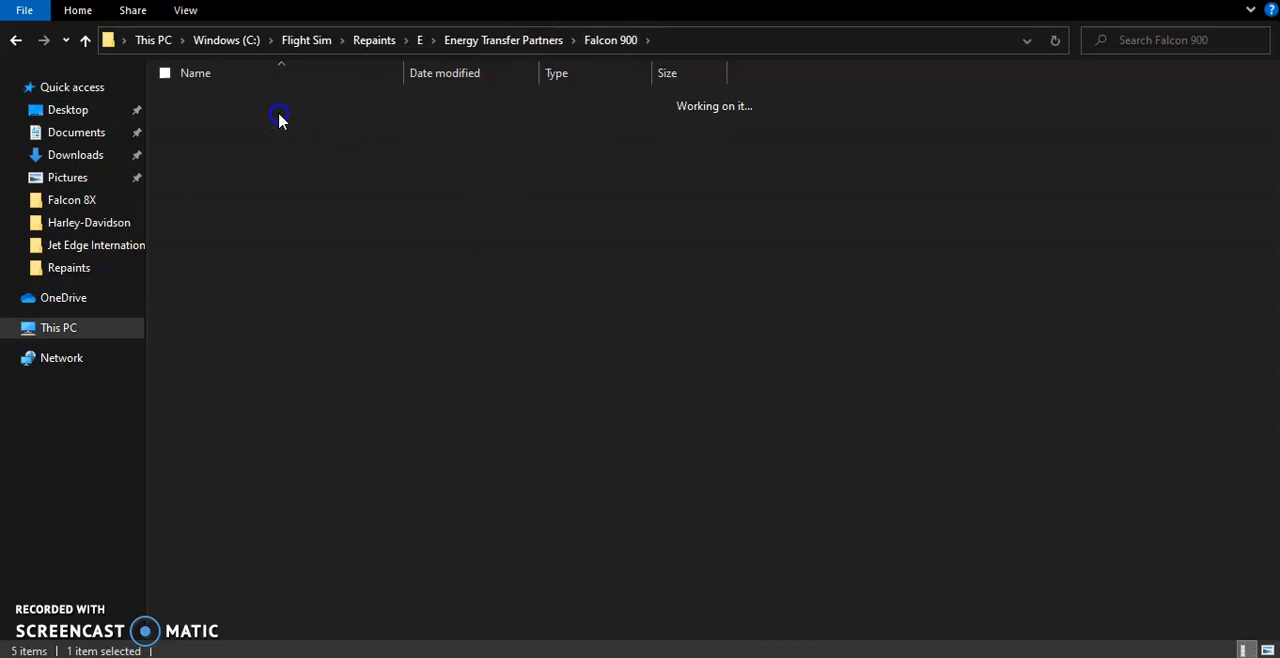
Place a copy of the texture.N950JB folder inside the DDS DXT5 folder
double_click(279, 118)
left_click(811, 523)
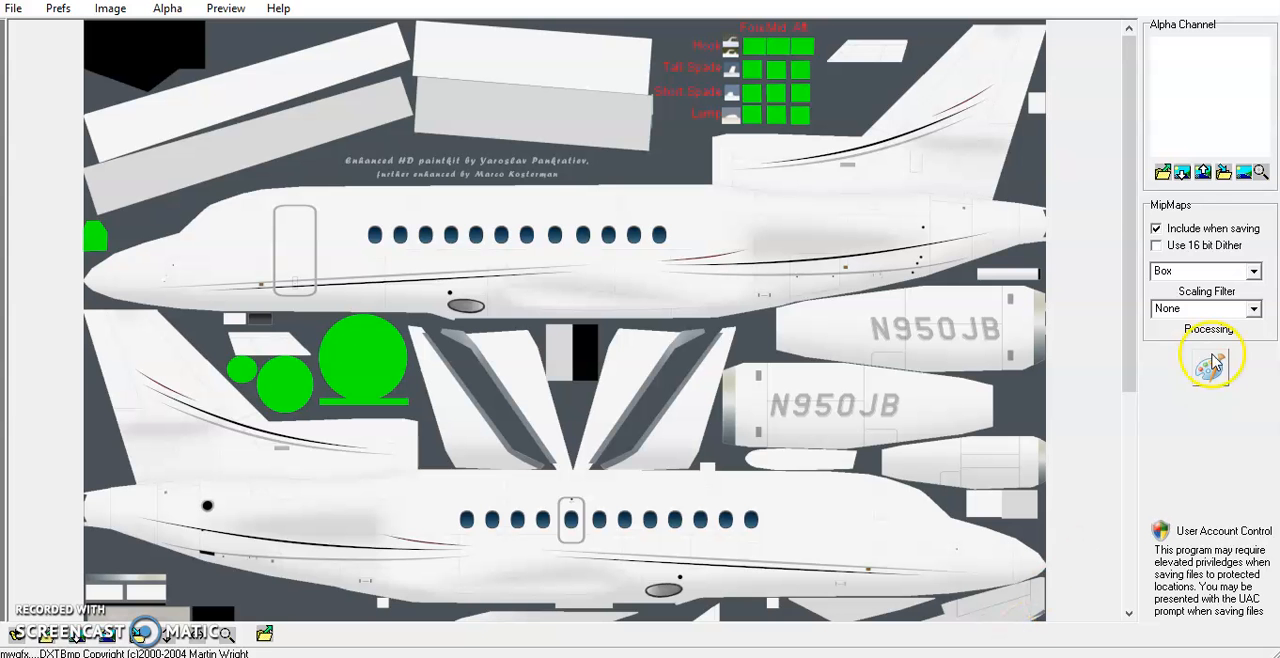
In DXTBmp, exclude mipmaps when saving the 1024 Falcon 900 texture and create its alpha channel from green
left_click(1158, 229)
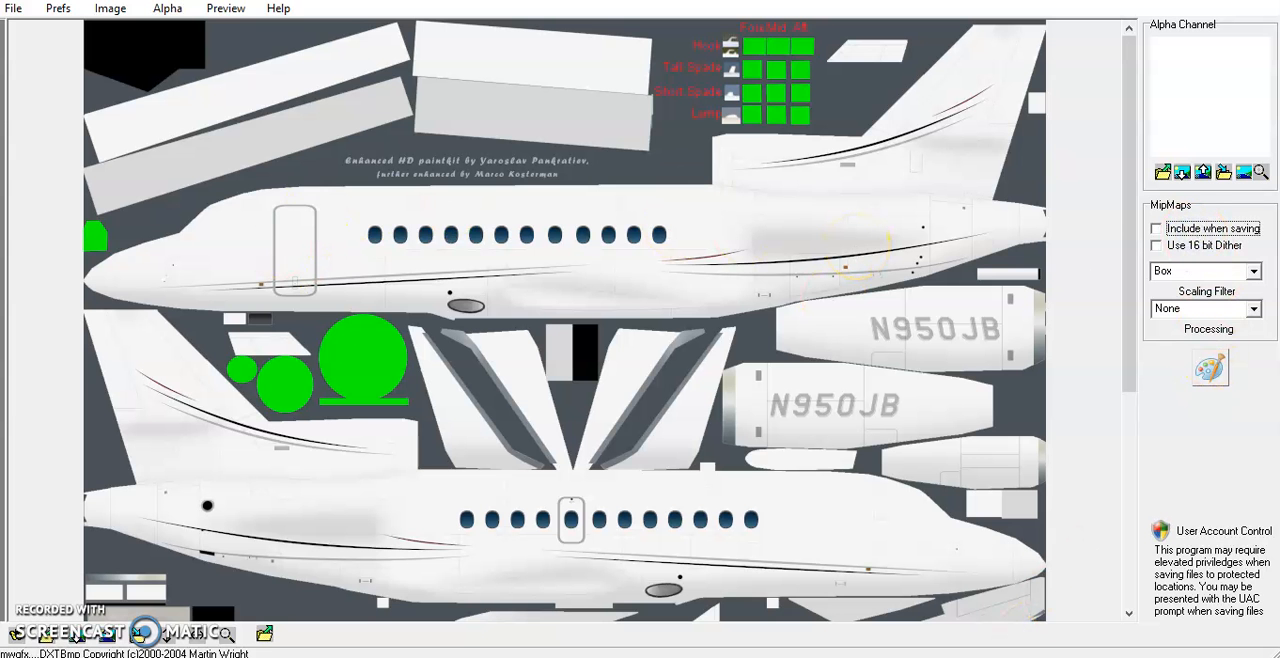
left_click(178, 15)
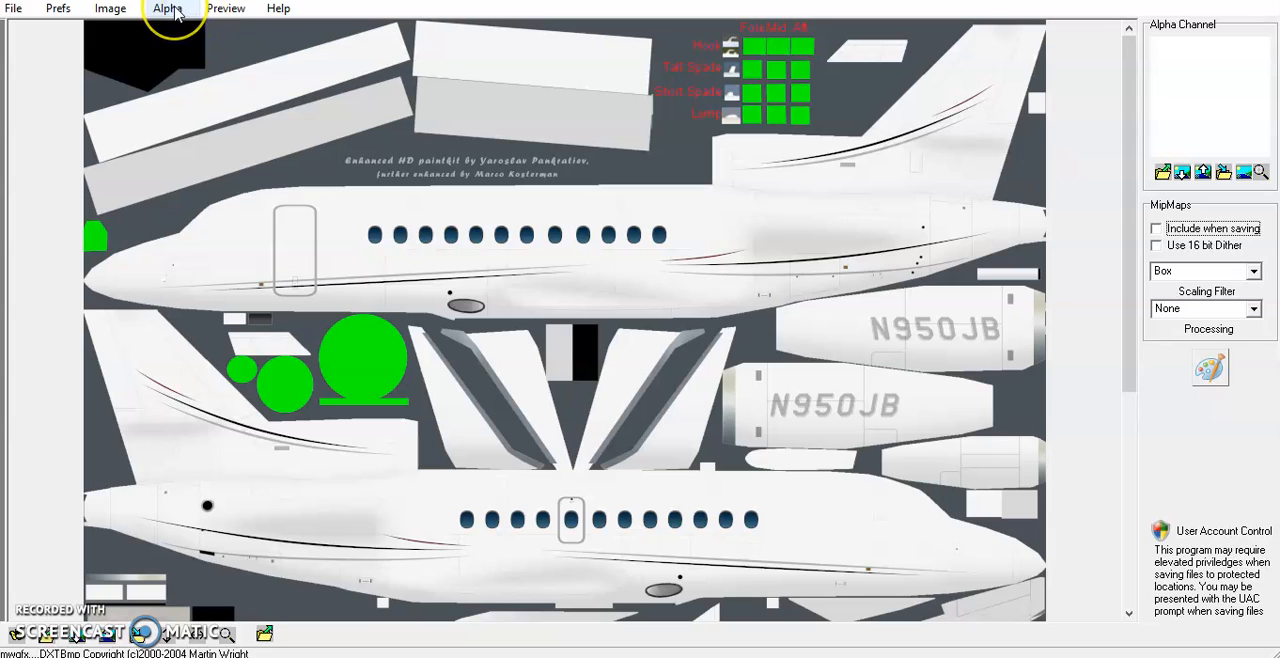
left_click(215, 132)
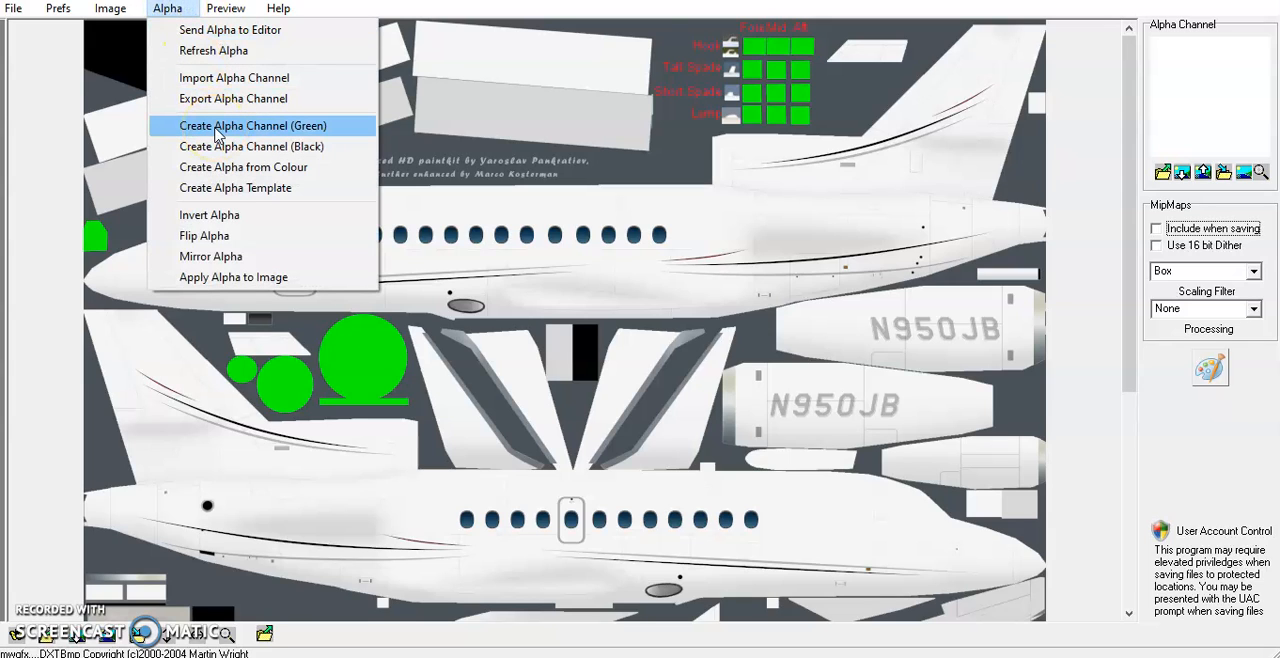
left_click(214, 126)
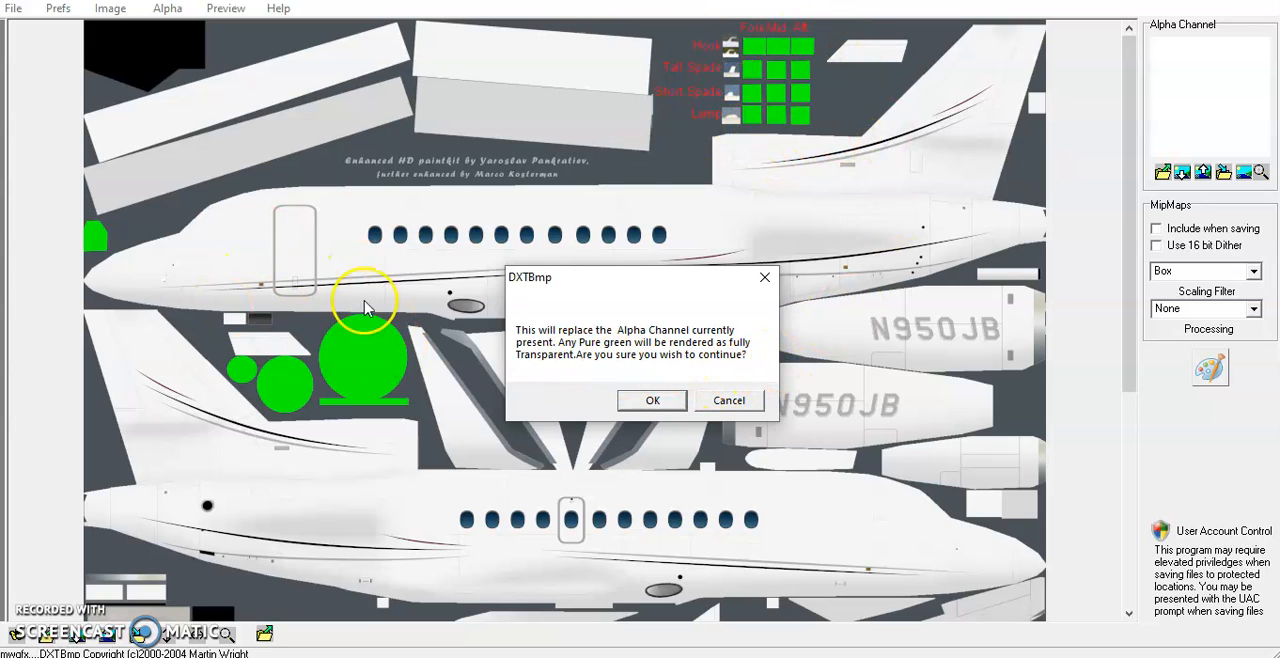
left_click(648, 402)
right_click(645, 404)
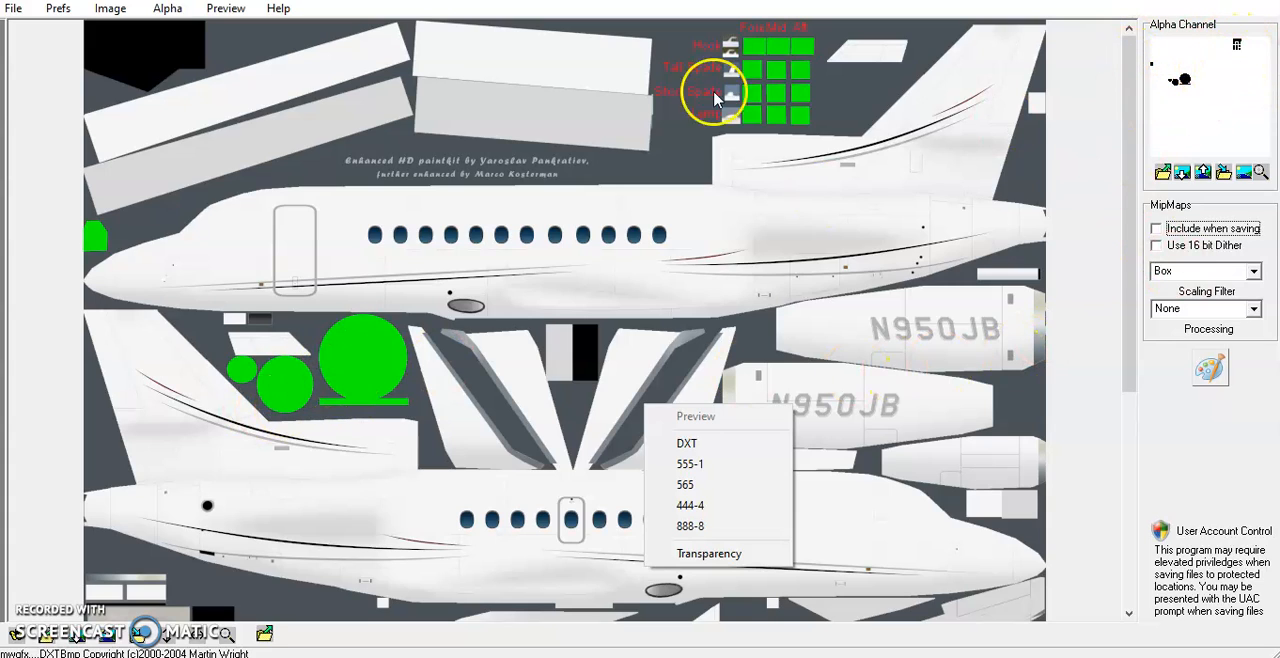
Save the texture as the extended bitmap RFAI_Falcon900_T, Extended 32 bit 888-8, in 32 bit BMP's texture.N950JB folder
left_click(13, 8)
mouse_move(100, 72)
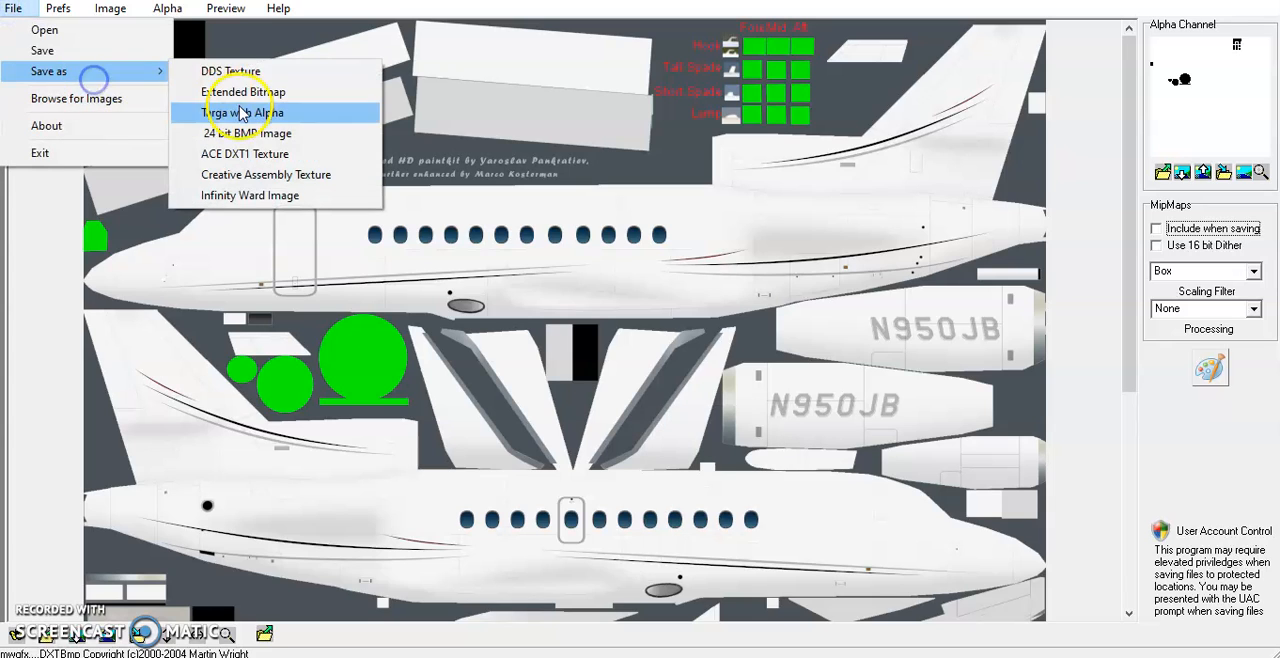
left_click(232, 90)
double_click(543, 217)
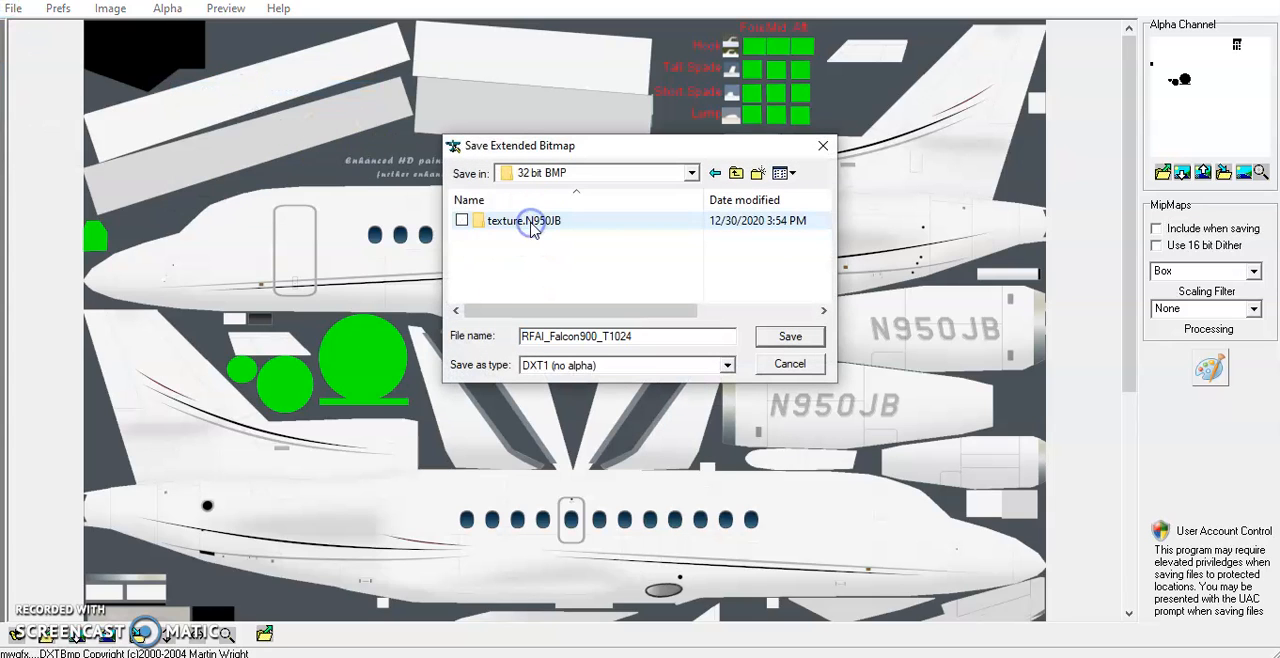
double_click(531, 220)
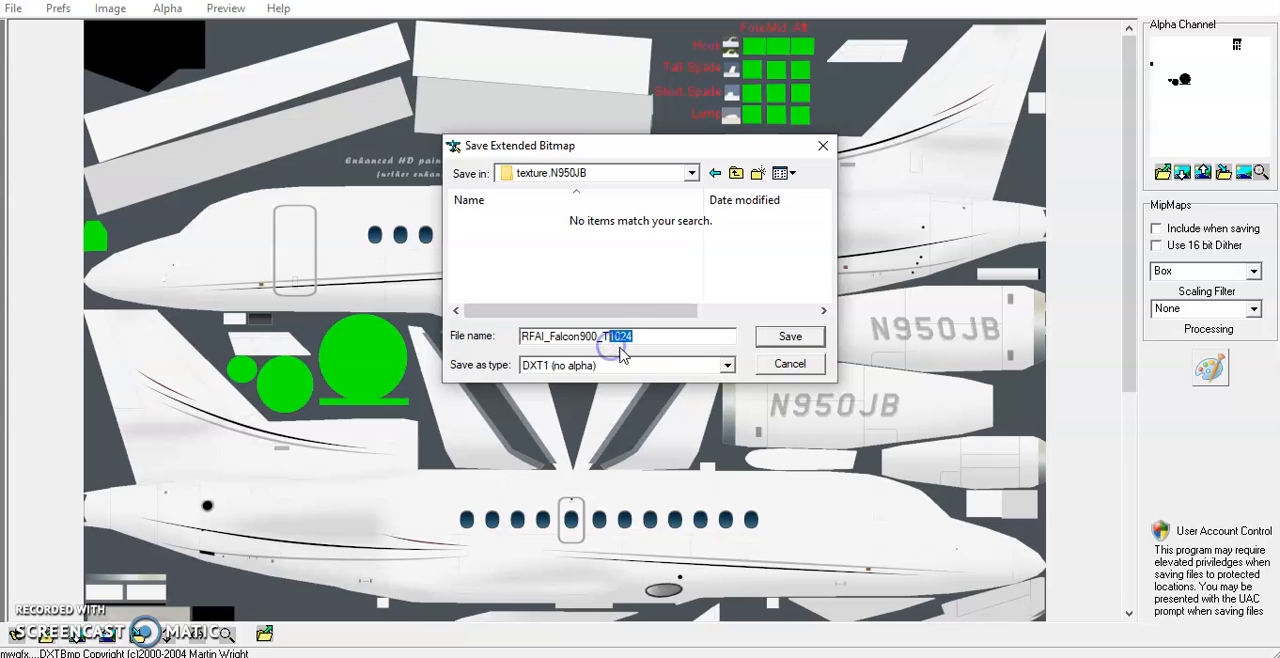
left_click(650, 363)
left_click(626, 455)
left_click(765, 337)
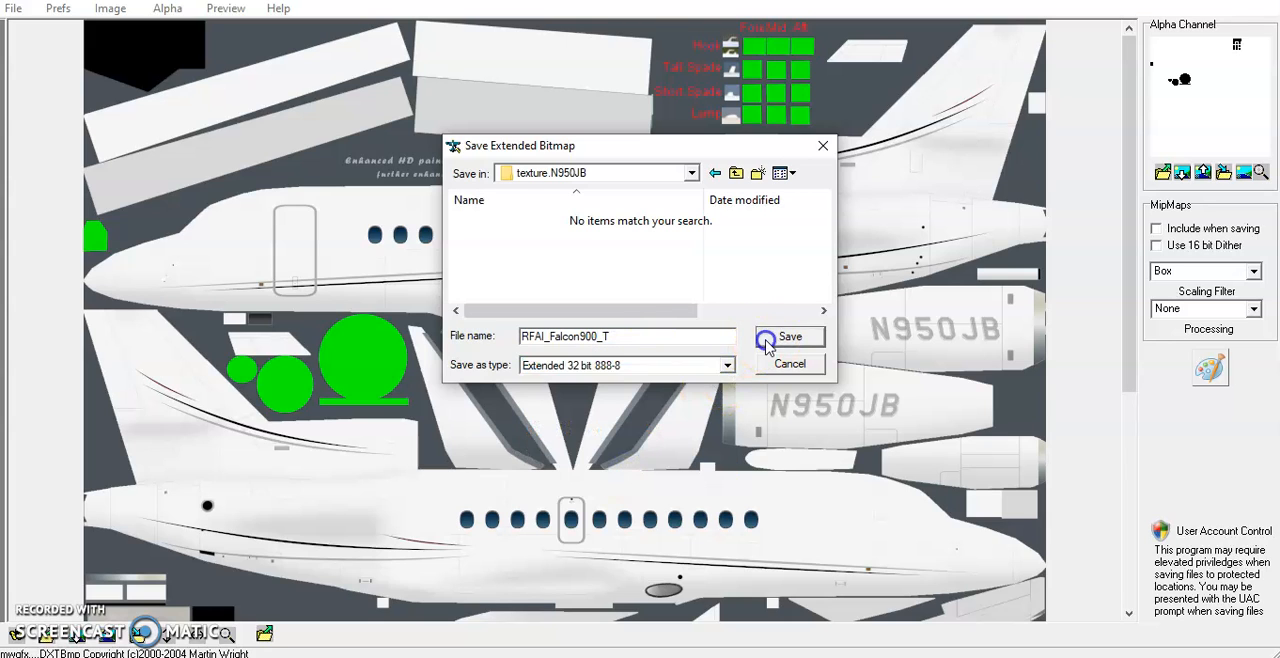
Open the RFAI_Falcon900_T2048 Targa file from the Falcon 900 folder and include mipmaps when saving
left_click(13, 10)
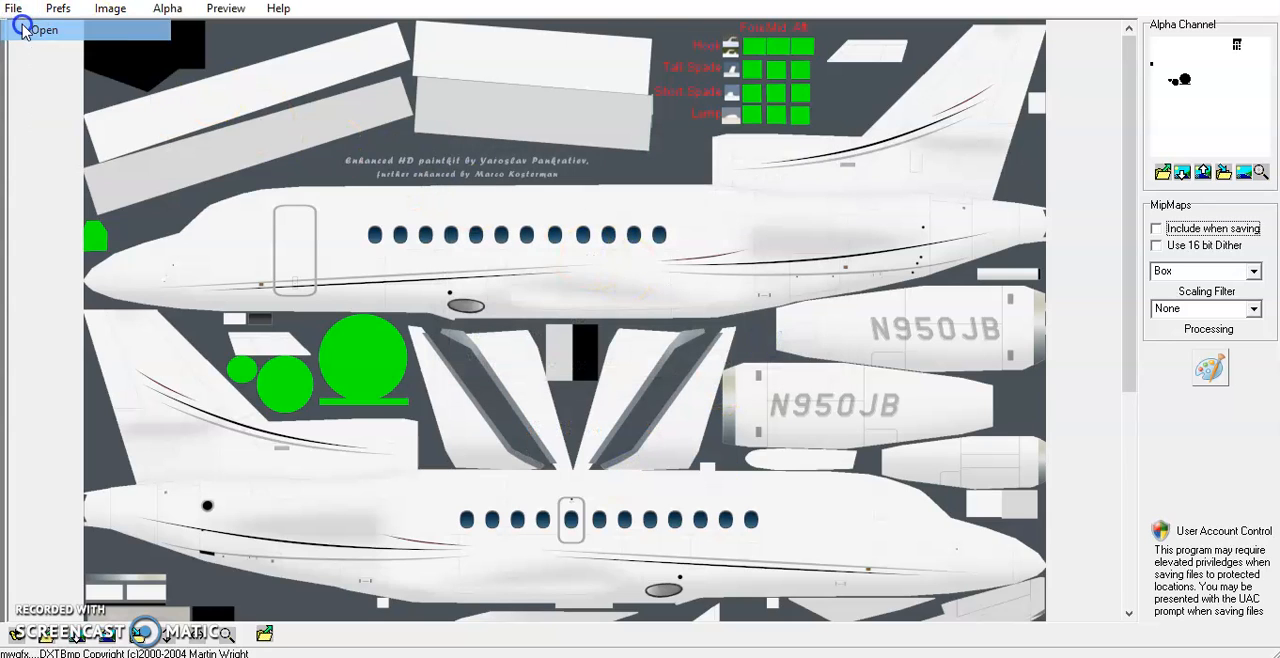
left_click(24, 33)
left_click(735, 173)
left_click(735, 173)
double_click(575, 305)
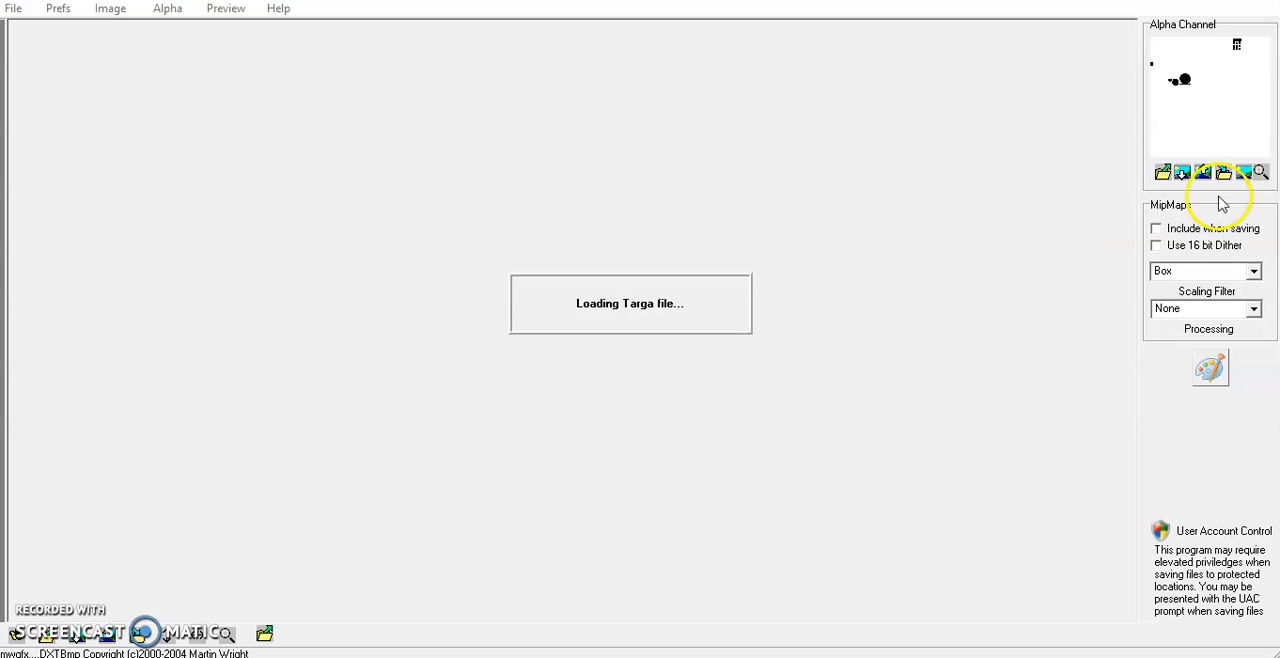
left_click(1175, 229)
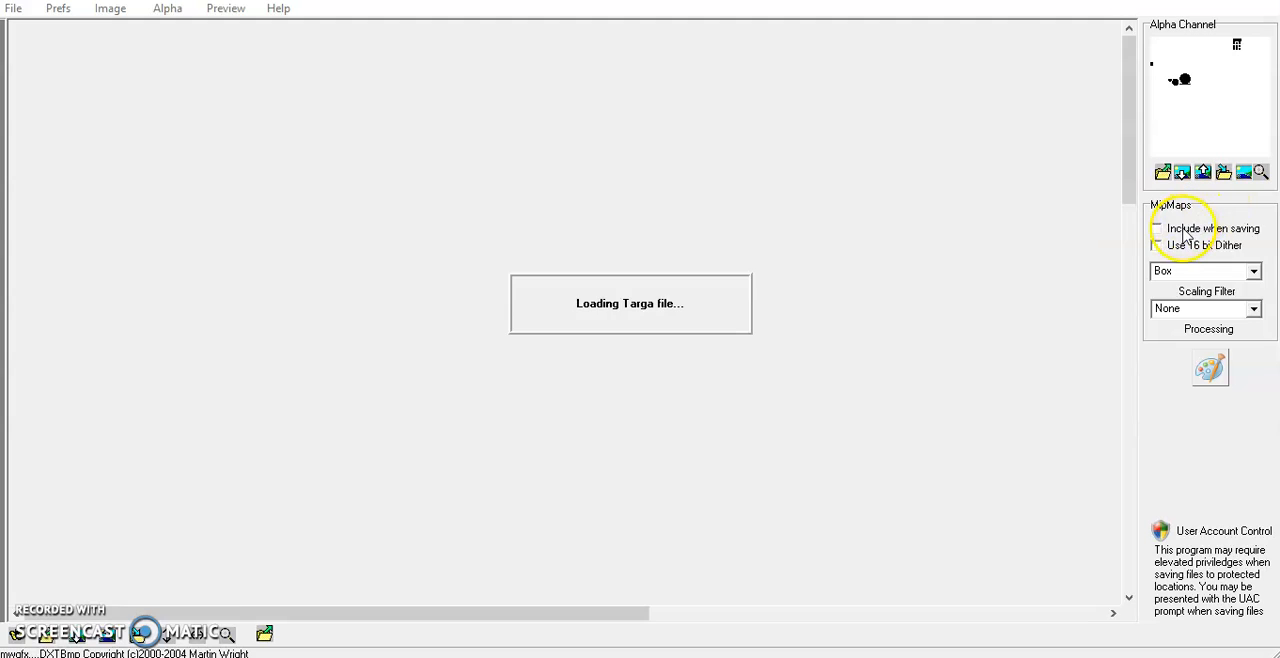
Create a green-based alpha channel for the 2048 texture and flip both the image and its alpha
left_click(167, 8)
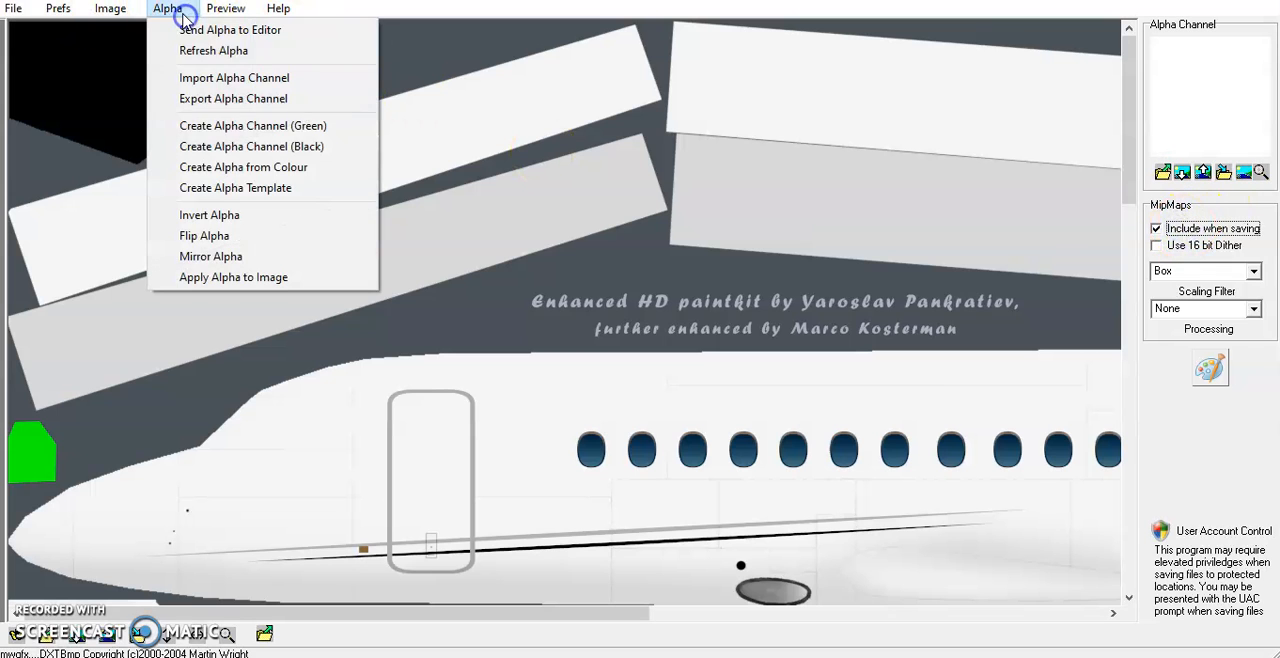
left_click(255, 125)
left_click(655, 400)
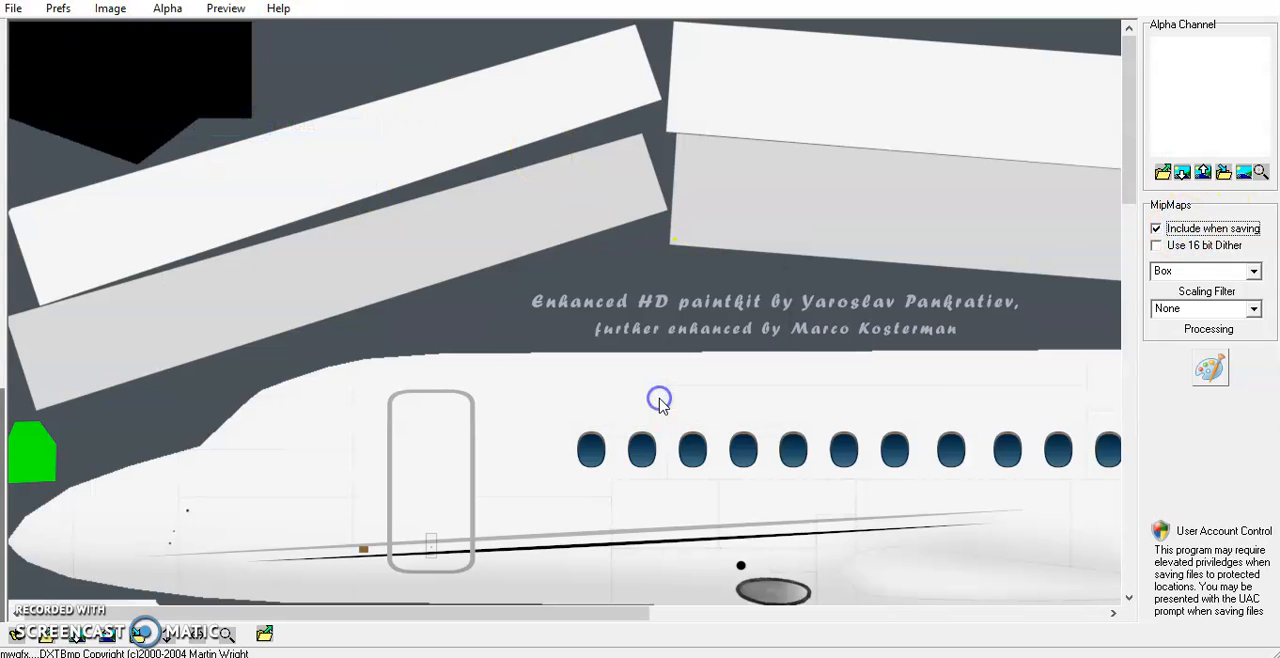
left_click(110, 8)
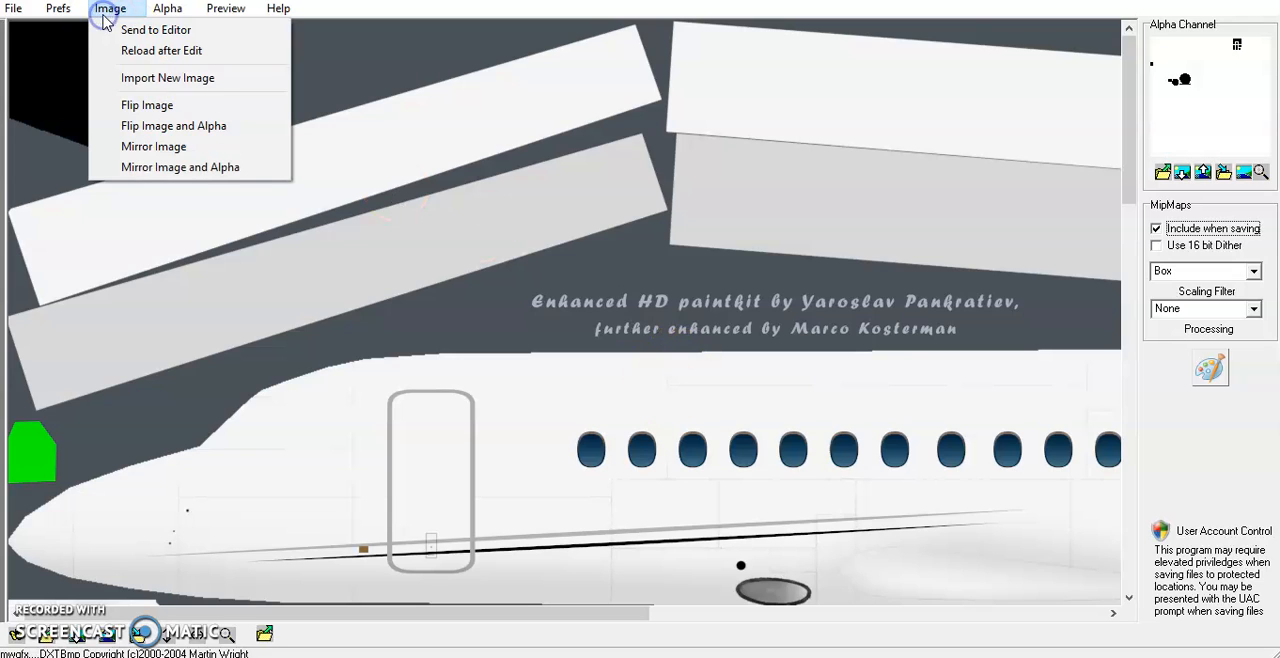
left_click(155, 127)
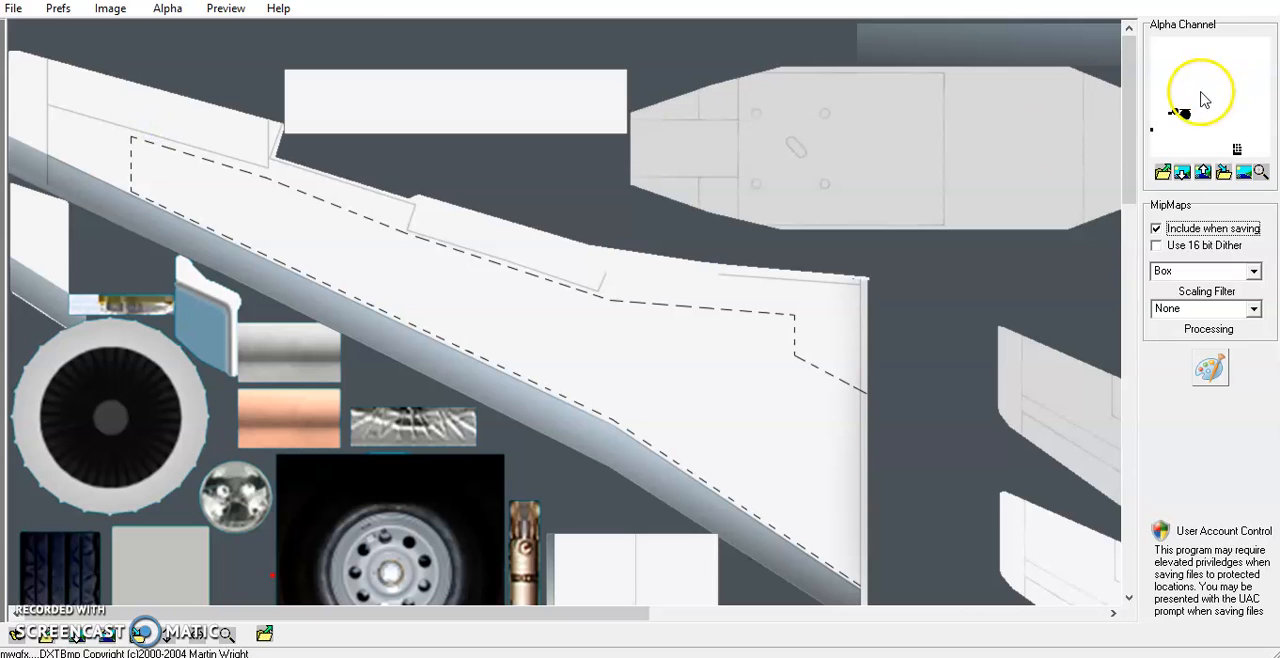
Export the flipped texture as RFAI_Falcon900_T in DDS DXT5 format to the DDS DXT5 folder's texture.N950JB subfolder
left_click(13, 8)
mouse_move(94, 76)
left_click(309, 66)
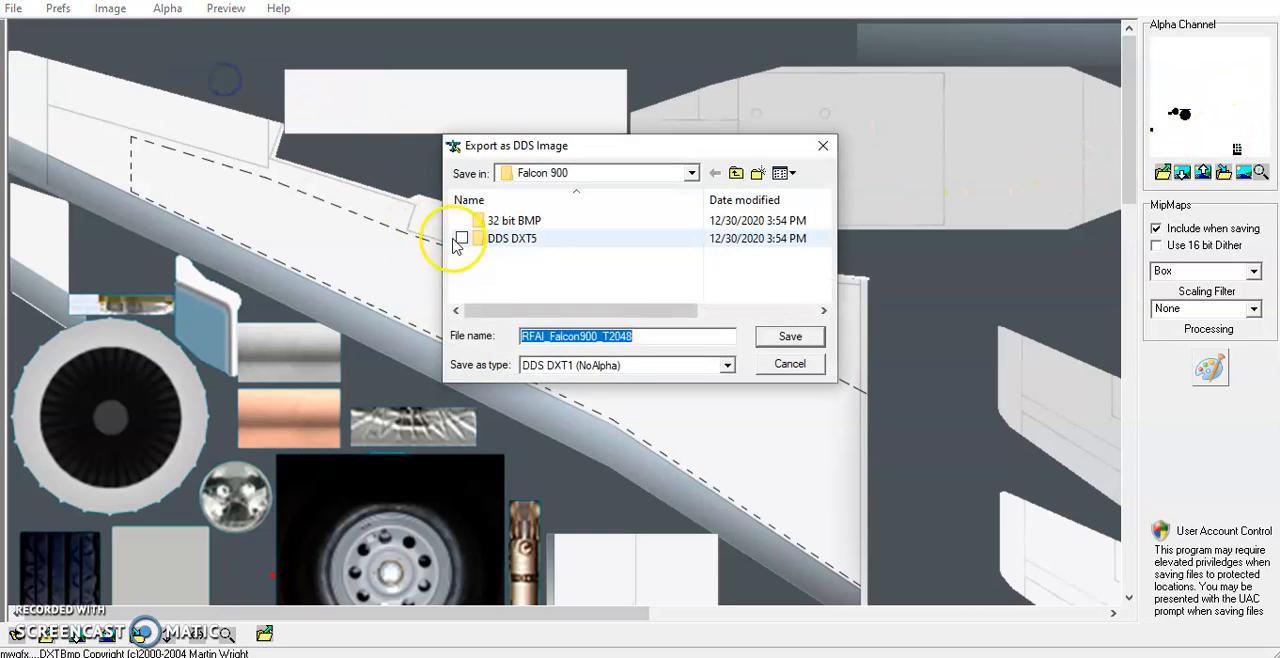
double_click(608, 240)
double_click(571, 220)
left_click(633, 336)
key("BackSpace")
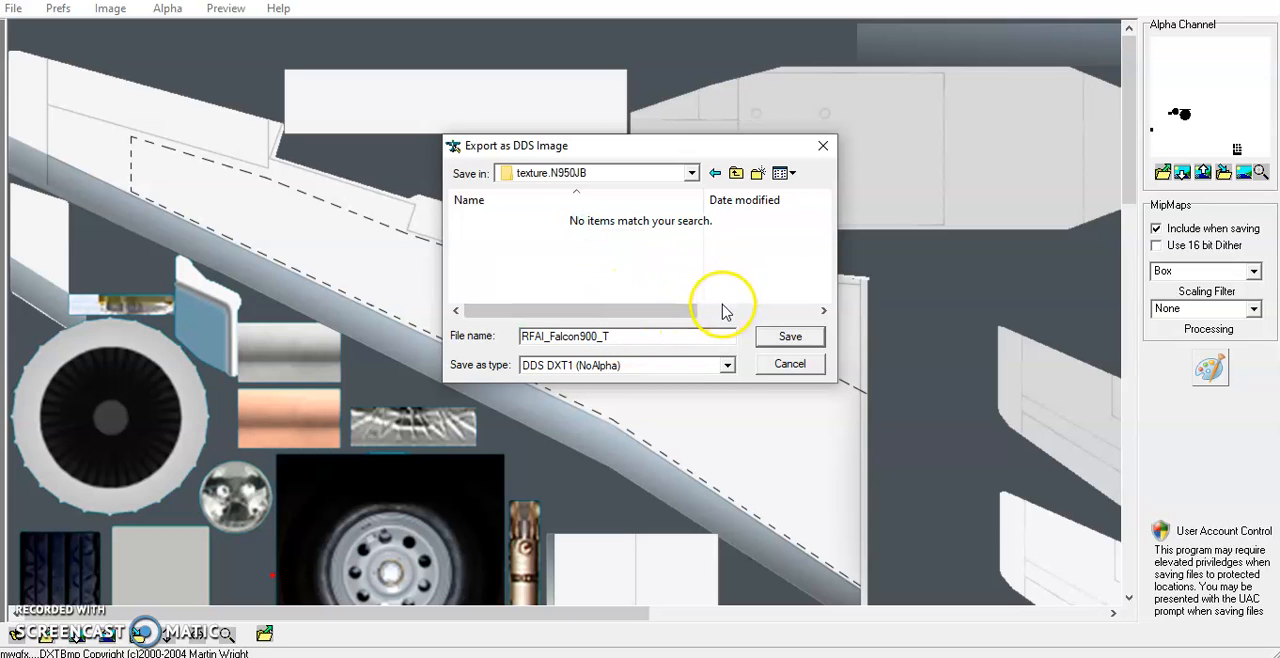
left_click(675, 366)
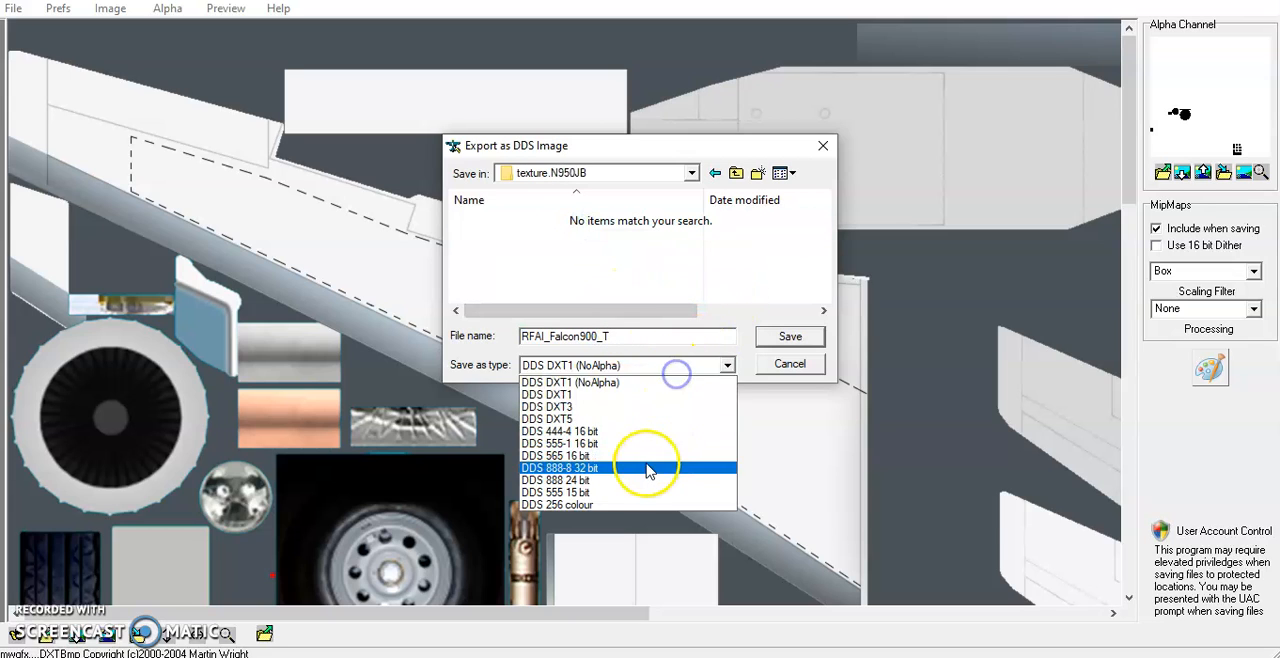
left_click(608, 419)
left_click(791, 338)
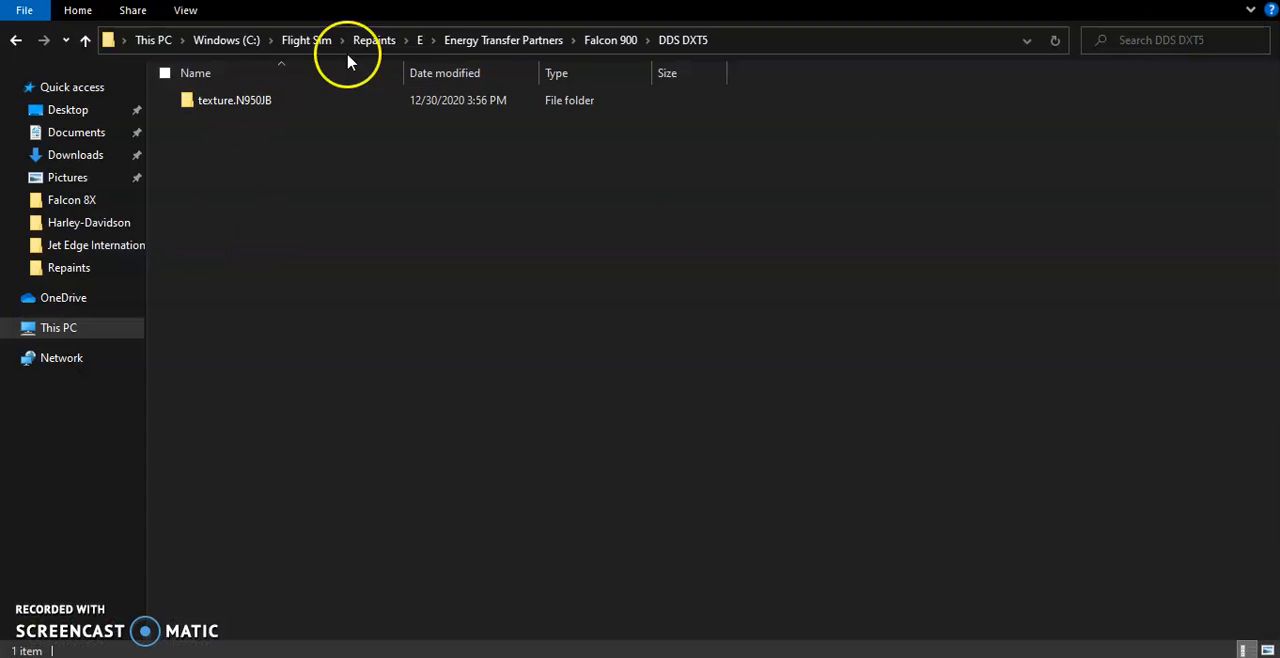
Switch to File Explorer and copy the RFAI_Falcon900_T file from texture.N950JB under DDS DXT5
double_click(268, 119)
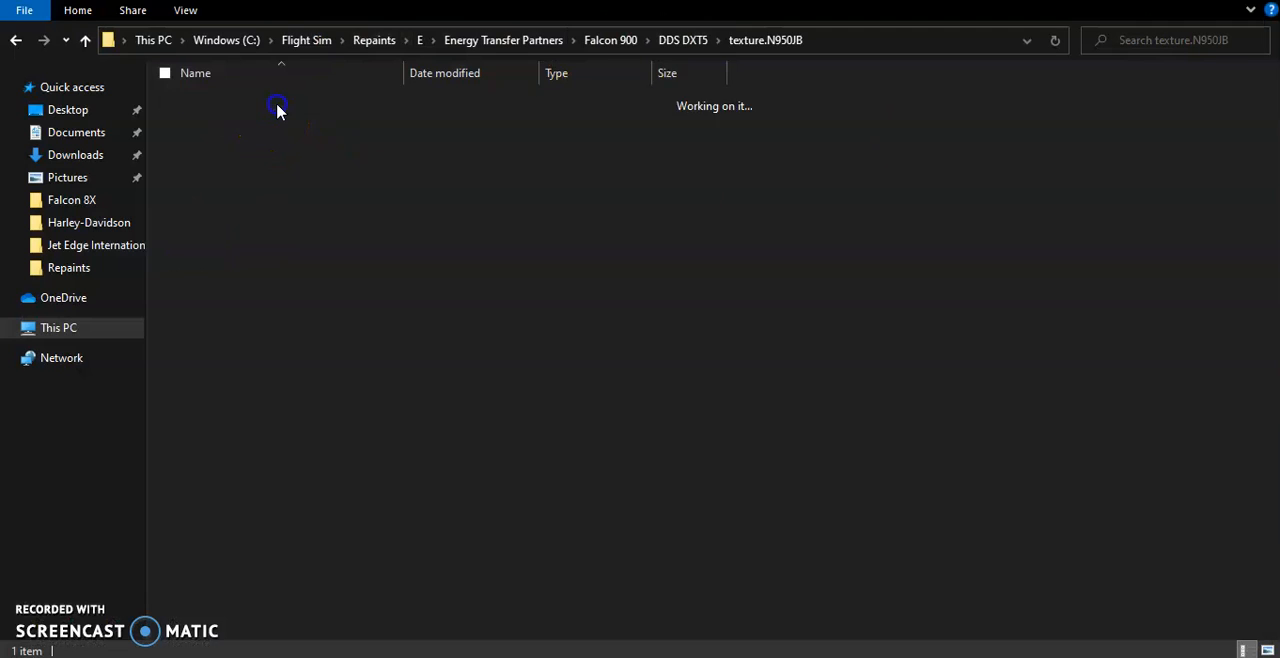
left_click(246, 116)
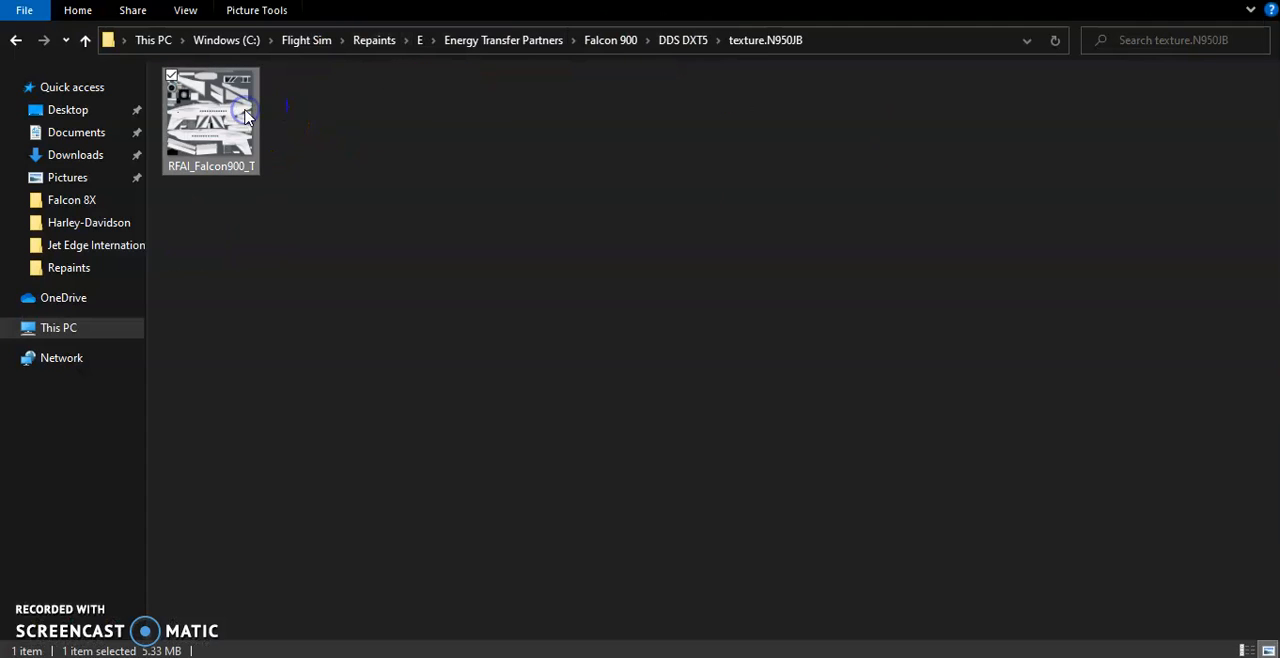
Open the Airplanes folder under Flight Sim, Lockheed Martin, Prepar3D v4, SimObjects
left_click(376, 42)
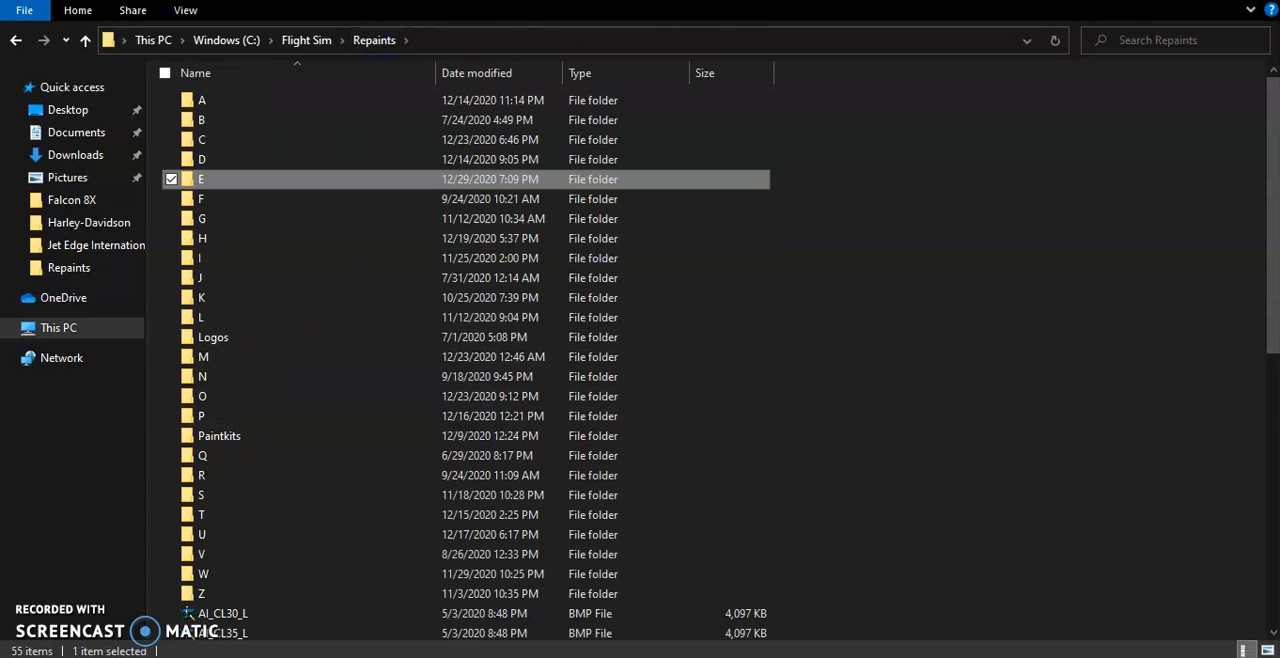
left_click(307, 41)
double_click(266, 212)
left_click(220, 100)
double_click(220, 100)
double_click(252, 378)
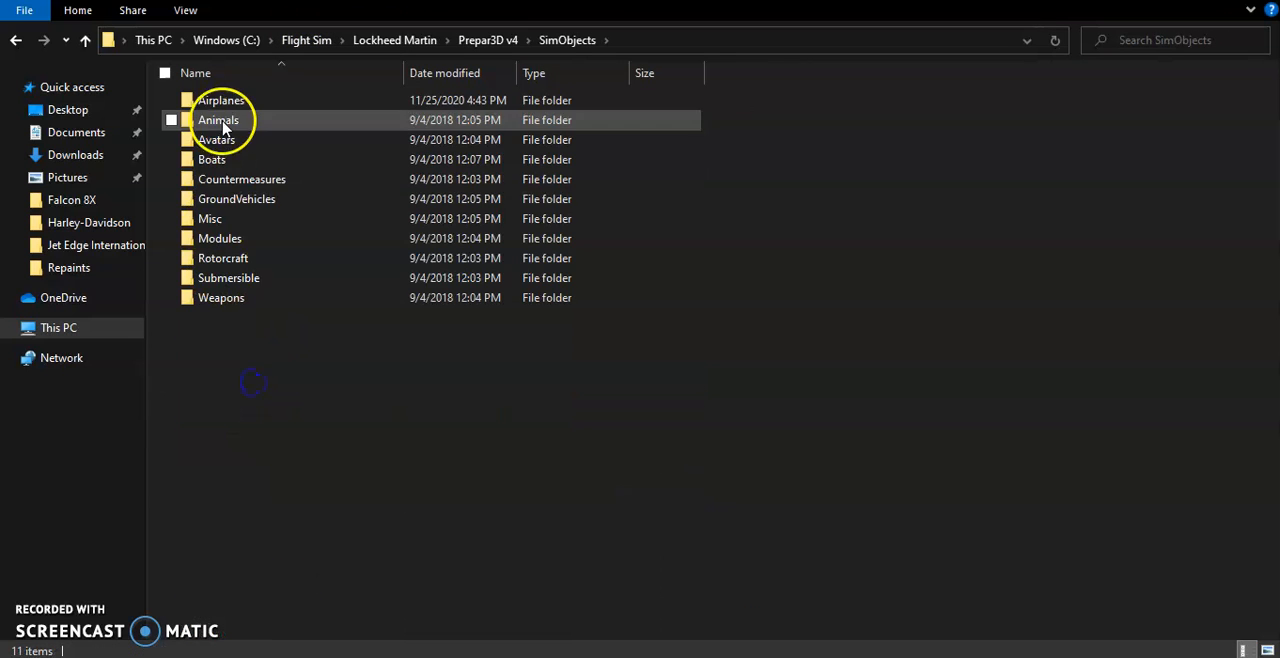
double_click(225, 102)
scroll(290, 260, "down", 15)
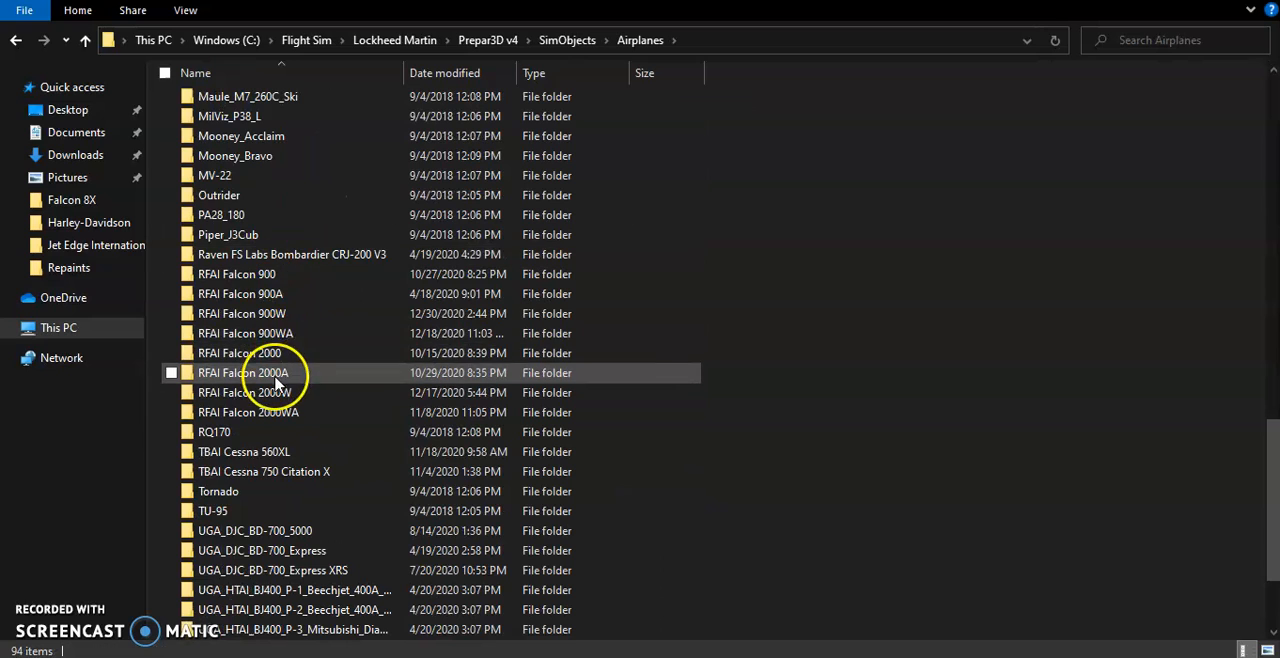
double_click(251, 294)
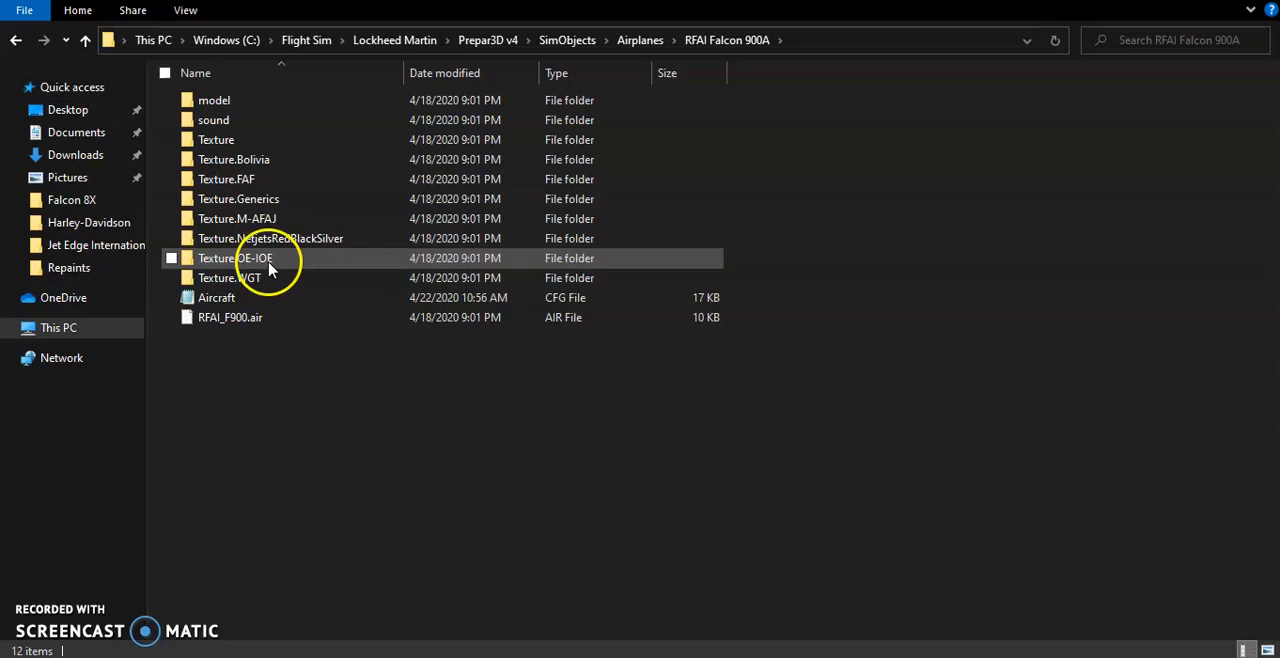
left_click(650, 42)
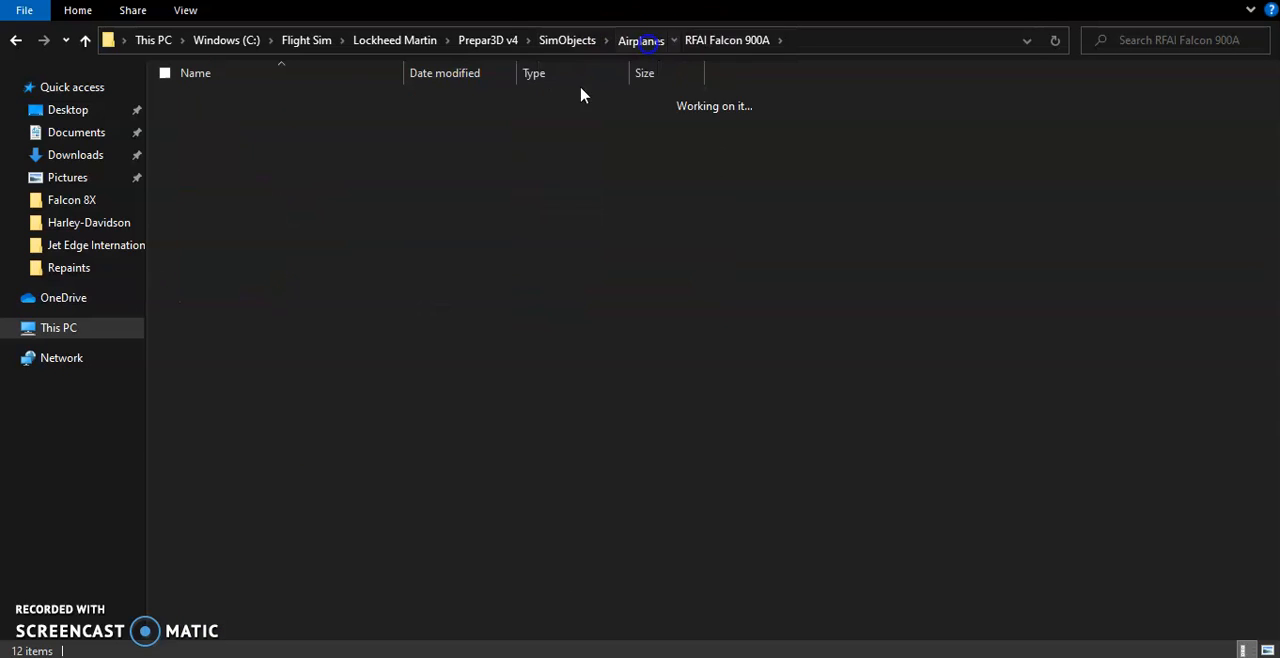
Replace the old RFAI_Falcon900_T texture in RFAI Falcon 900W's texture.N950JB folder with the copied DDS file
scroll(290, 420, "down", 4)
double_click(282, 414)
left_click(256, 219)
double_click(256, 219)
left_click(234, 110)
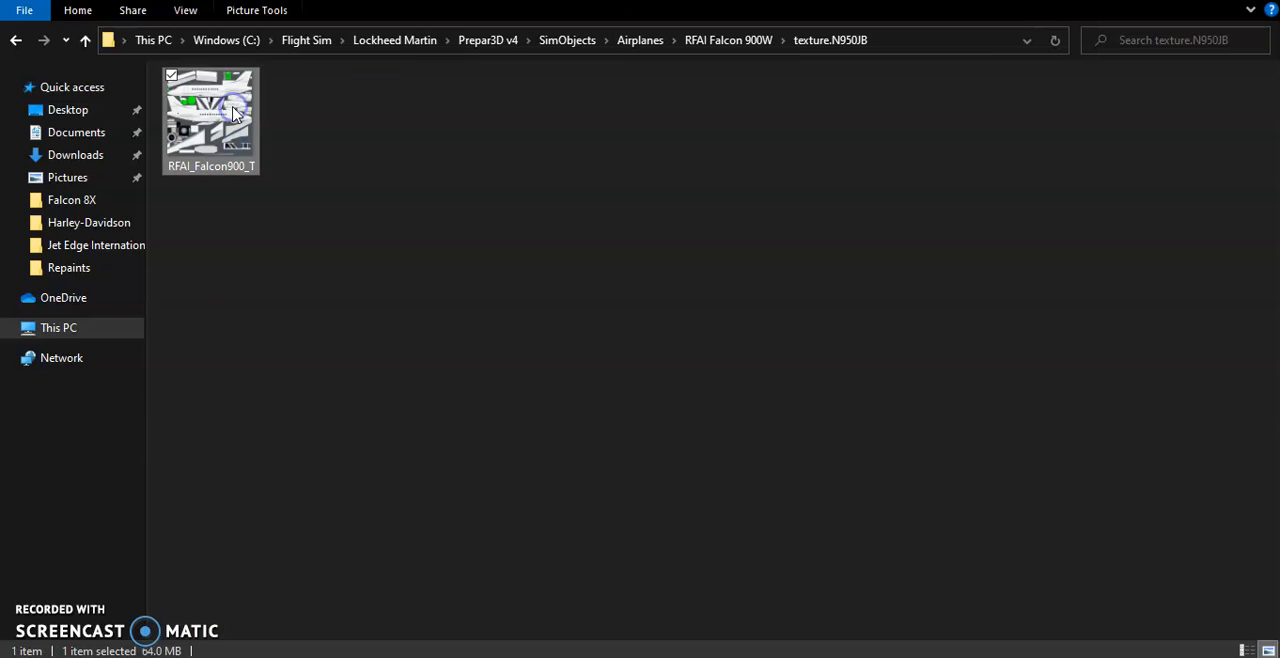
key("Delete")
right_click(308, 187)
left_click(300, 317)
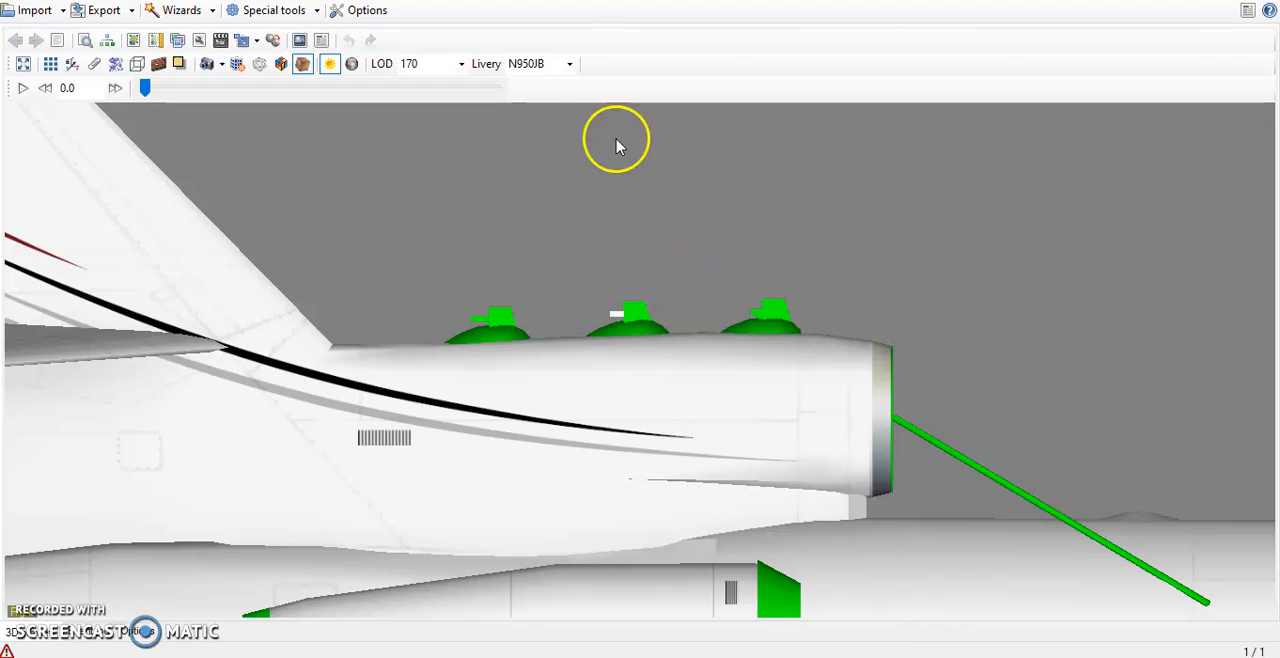
Switch to ModelConverterX and reload the N950JB livery by selecting N620X and then N950JB again
left_click(568, 64)
left_click(548, 120)
left_click(569, 64)
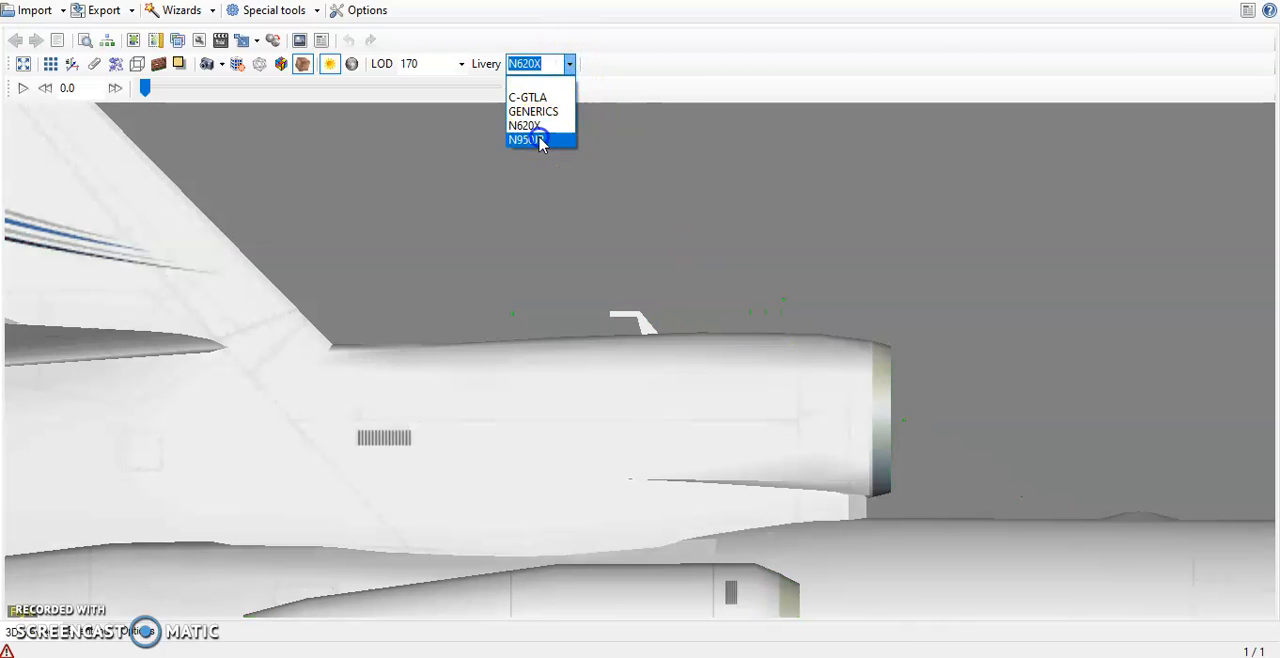
left_click(538, 136)
Inspect the N950JB livery on both sides of the aircraft and compare it with the Flickr reference photo
scroll(811, 248, "down", 5)
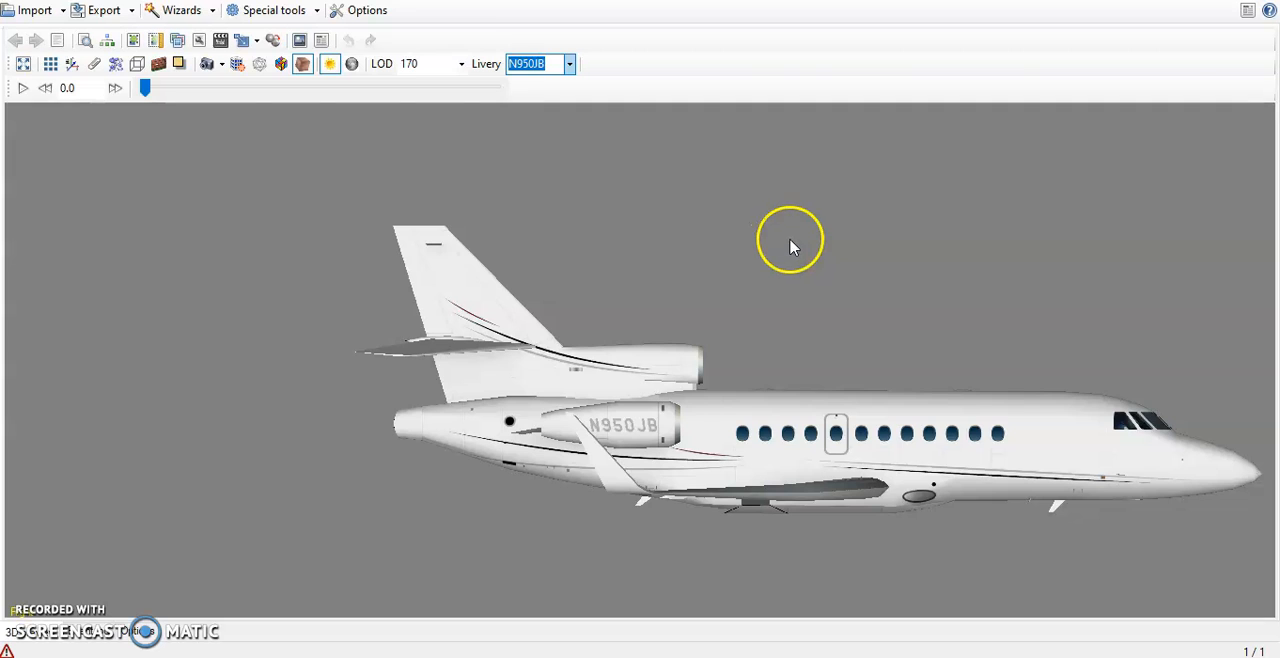
left_click(215, 66)
left_click(231, 104)
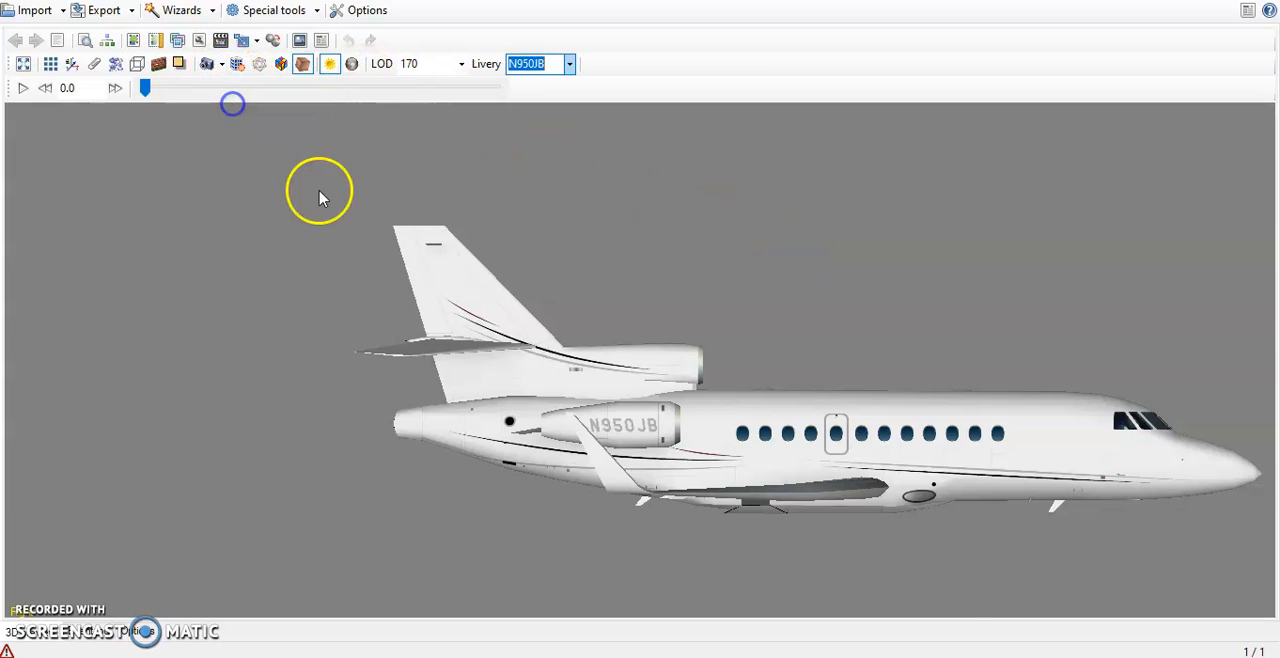
scroll(448, 245, "down", 3)
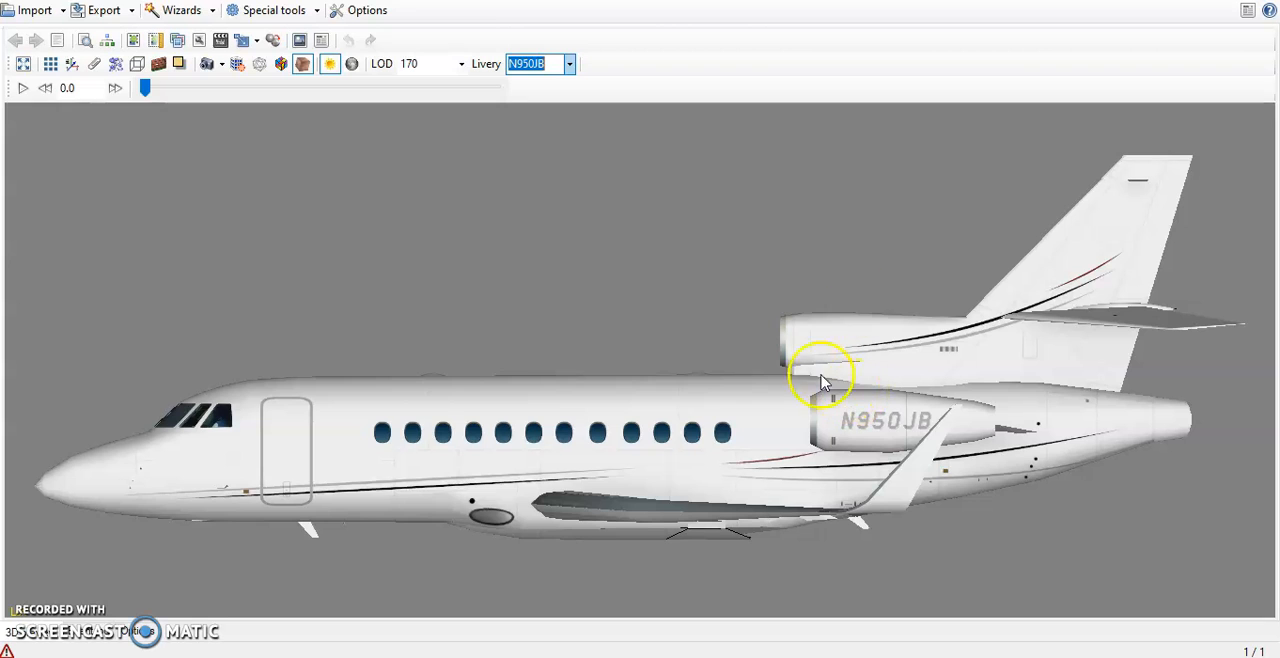
left_click(532, 656)
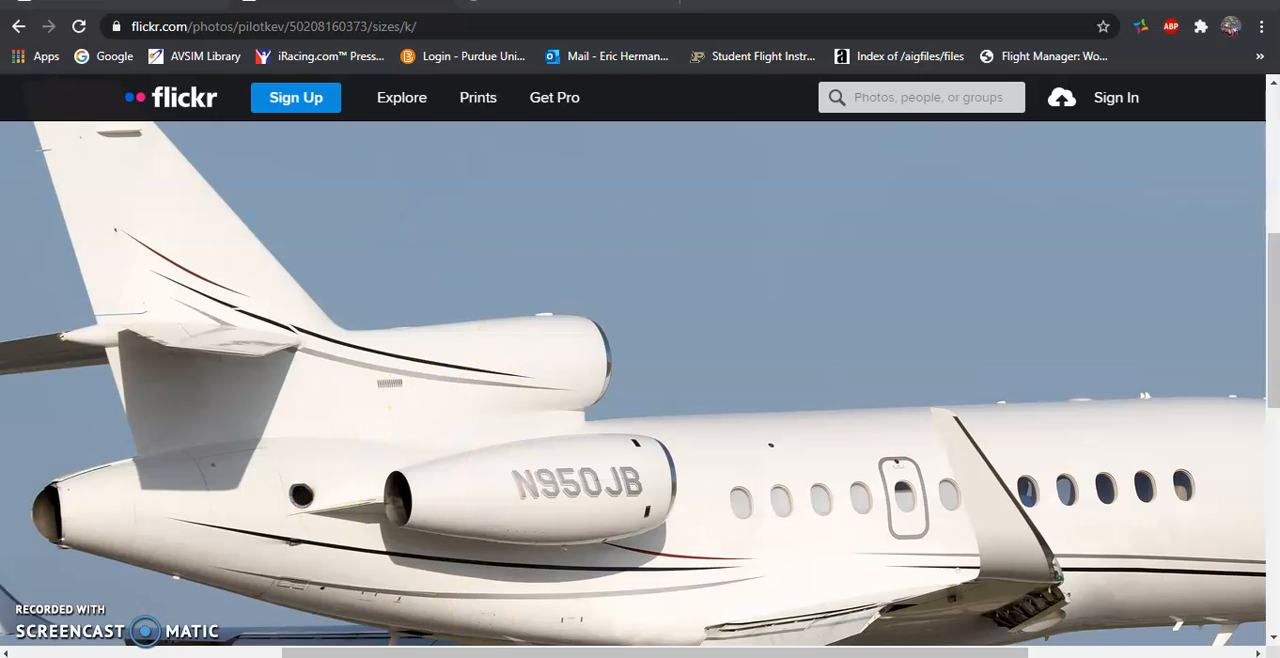
left_click(545, 656)
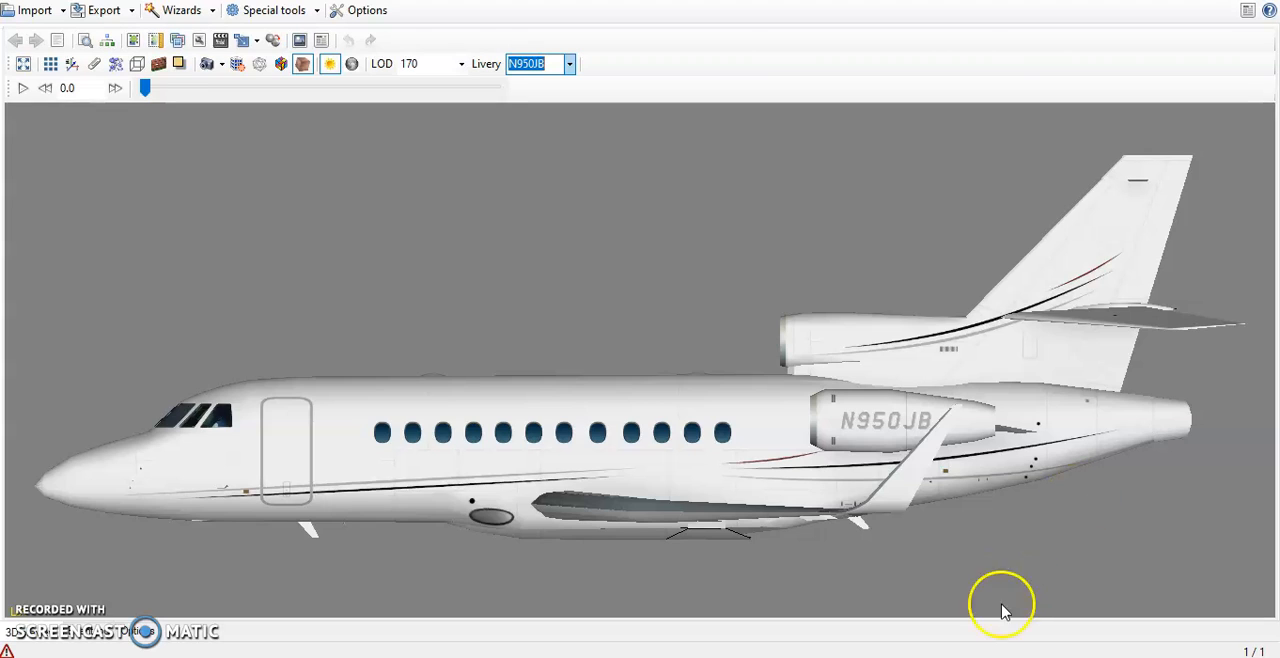
left_click(168, 654)
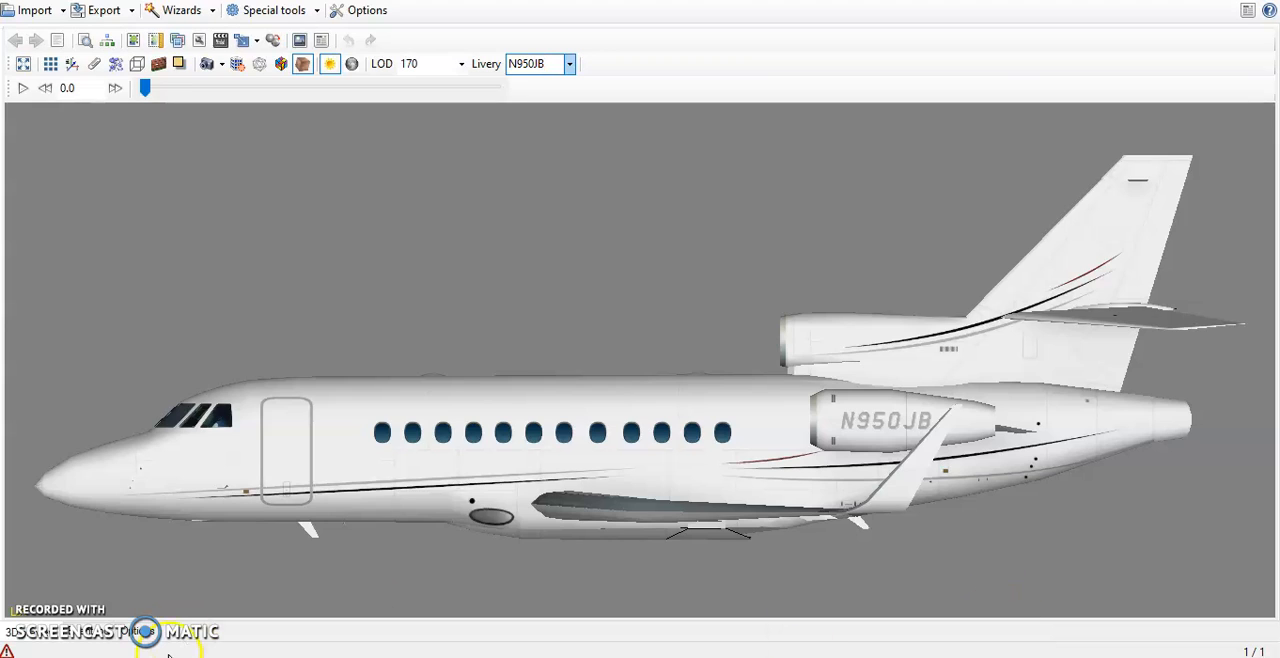